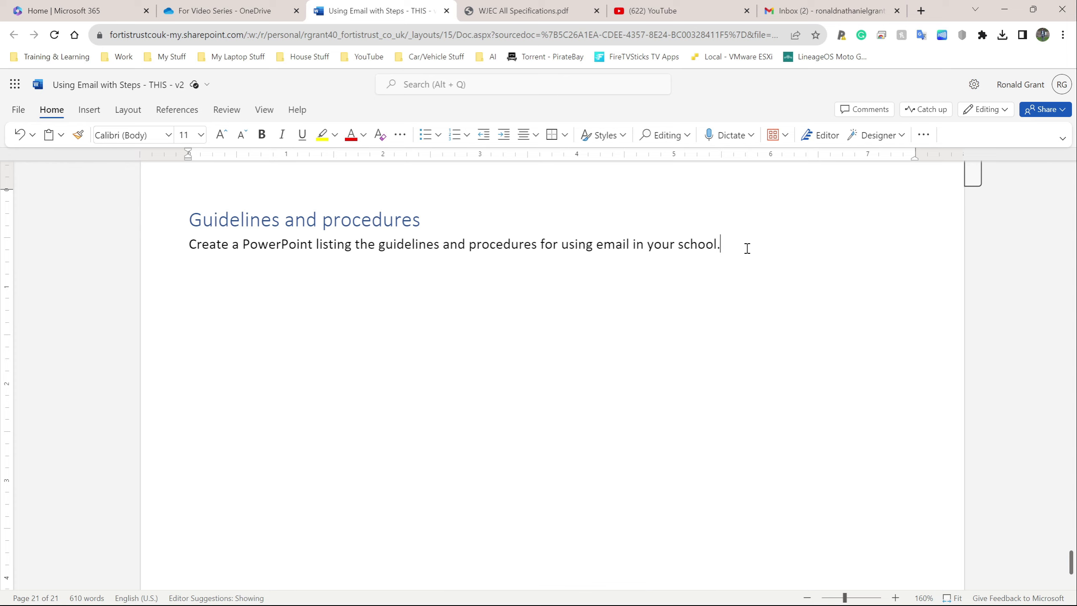
# Type 'What is allowed when using emails?' followed by No swearing, No silly emails, Do not email people randomly
pyautogui.write('What is actually')
pyautogui.hotkey('ctrl', 'BackSpace')
pyautogui.write('allowed when usign emails? ')
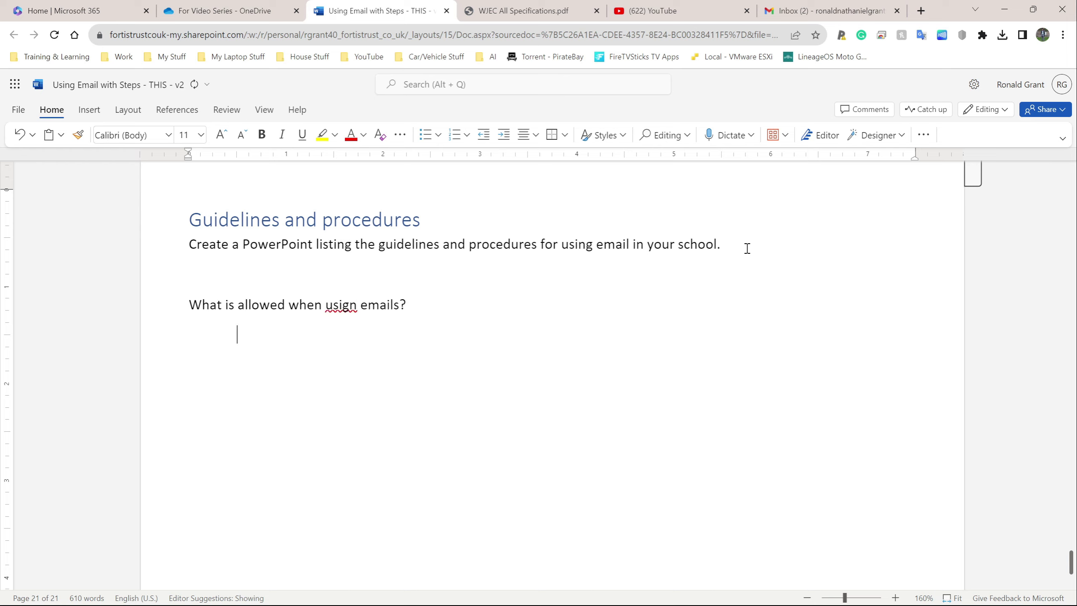
pyautogui.write('No swaering')
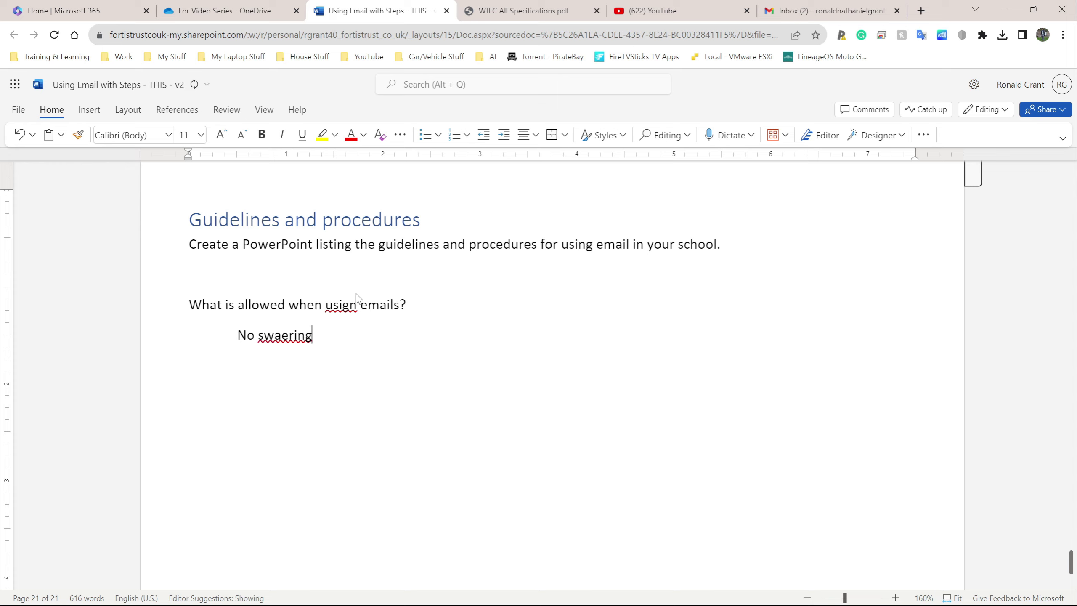
pyautogui.hotkey('ctrl', 'BackSpace')
pyautogui.write('swearing. No silly emai')
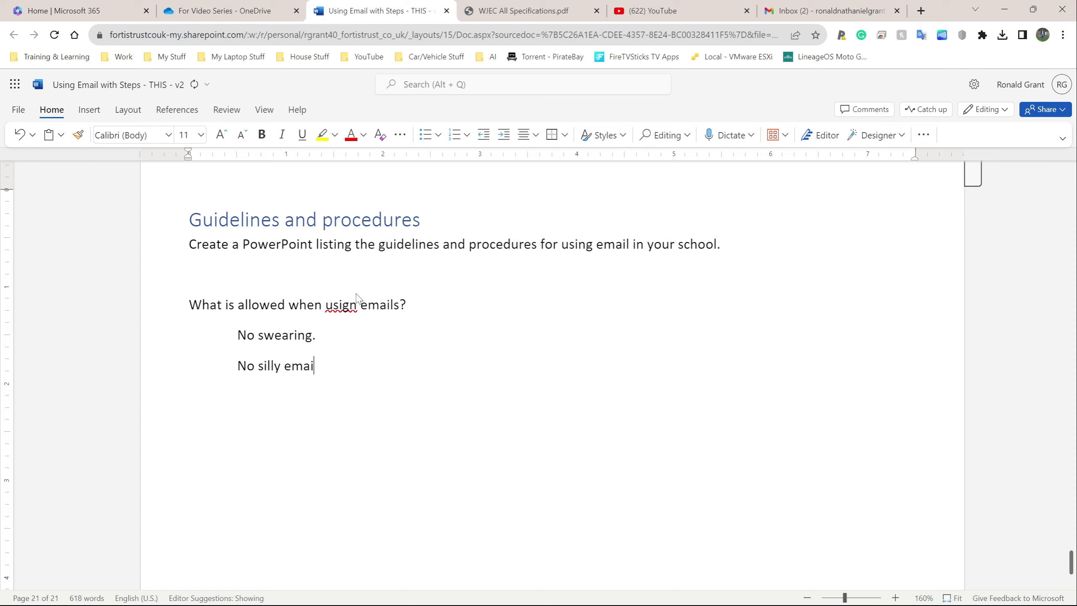
pyautogui.write('ls. Do not email people randomly.')
# Add indented rules on emojis, honouring requests not to email, and not emailing outsiders
pyautogui.press('Return')
pyautogui.write('No emojis unless you are emailing a friendsIf ')
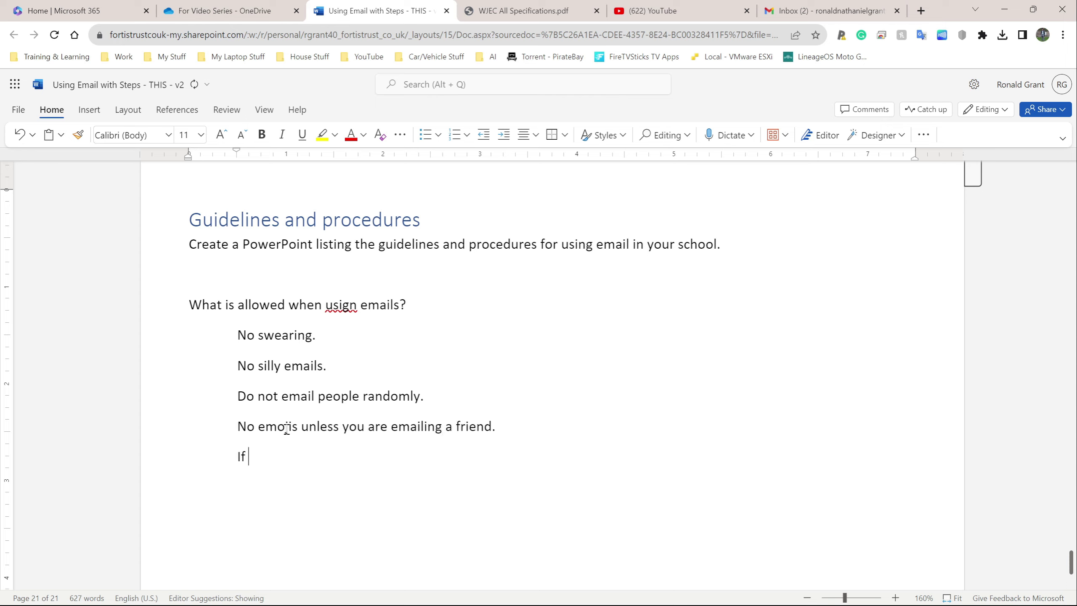
pyautogui.write('someone asks you not to email them ')
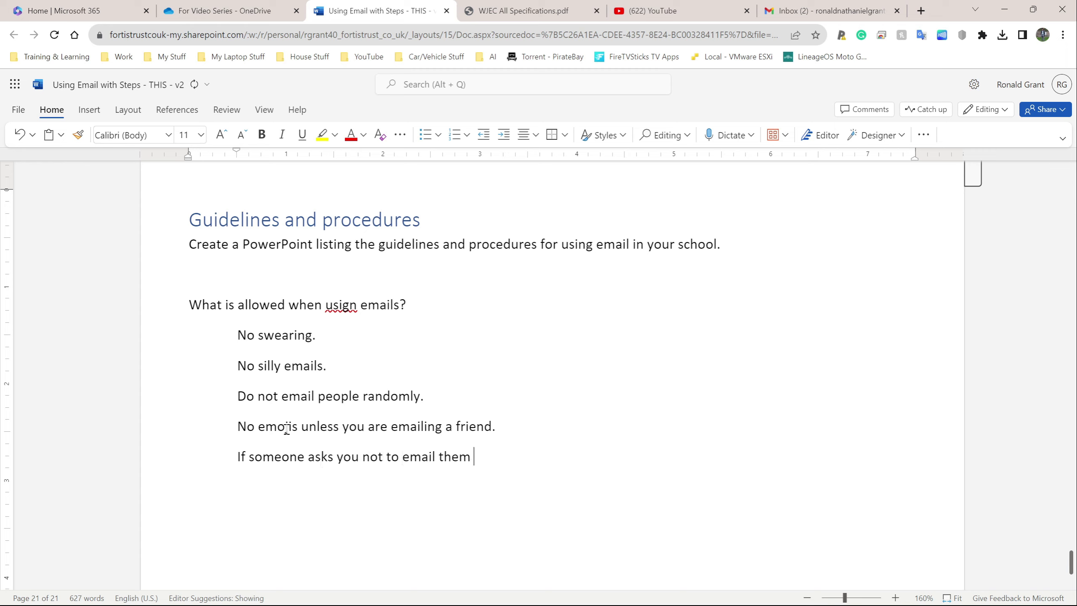
pyautogui.write('you should stop.')
pyautogui.press('Return')
pyautogui.write('You shou')
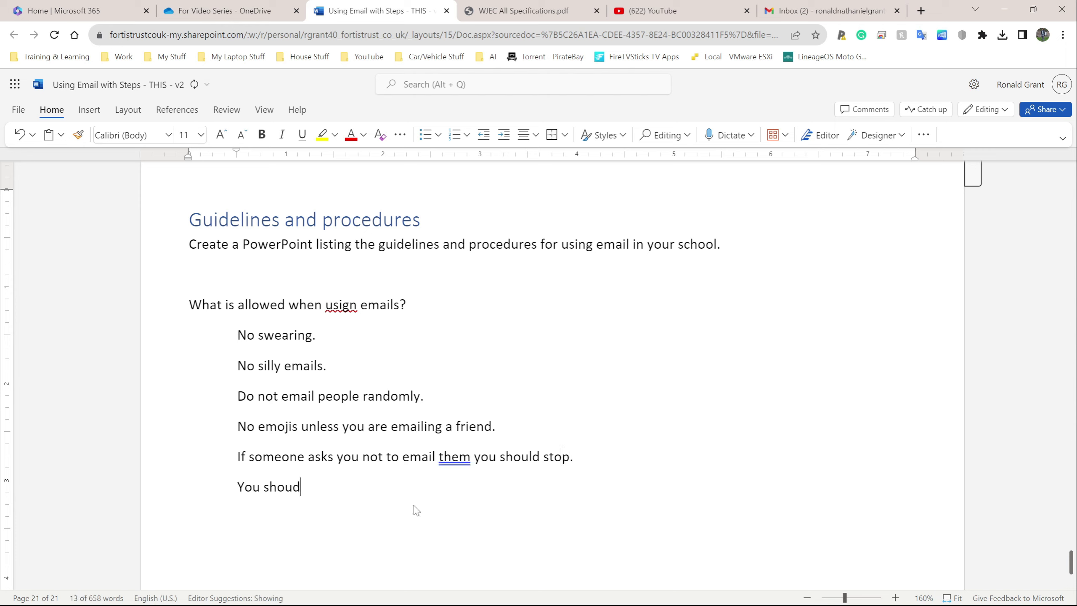
pyautogui.write('ld not email anyone that does ')
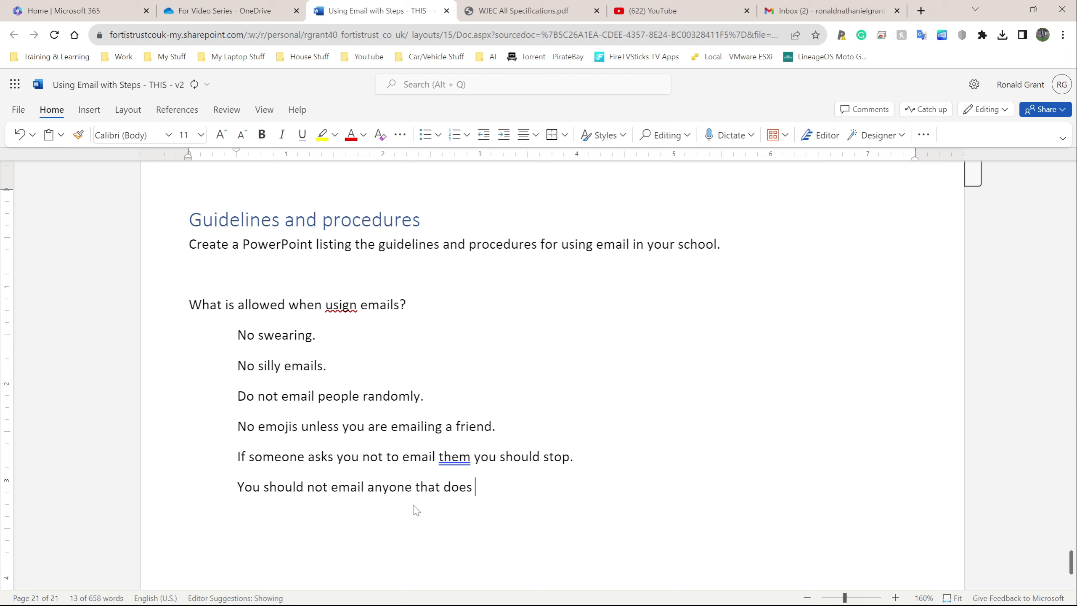
pyautogui.write('not work or atte')
pyautogui.write('nd your sc')
pyautogui.write('hool.')
pyautogui.write('at')
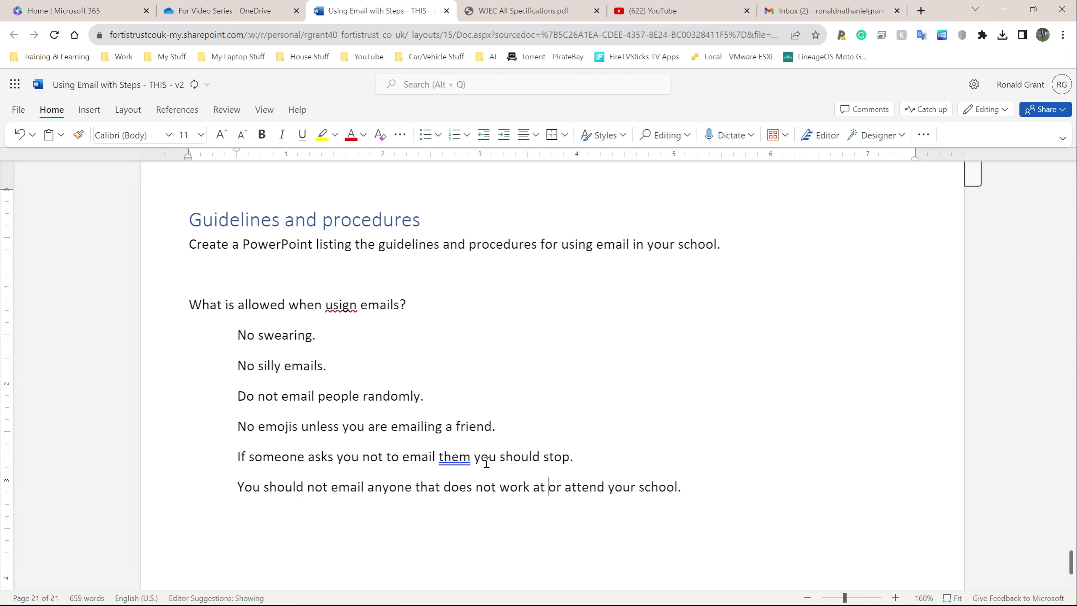
# Correct the misspelt 'usign' to 'using' in the question
pyautogui.click(340, 302)
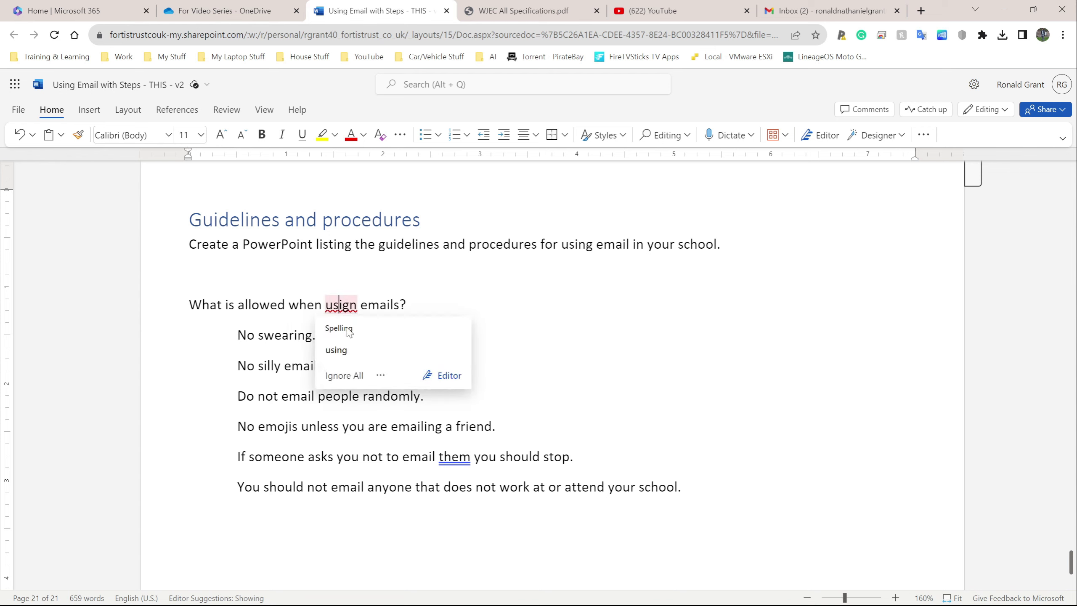
pyautogui.click(337, 350)
pyautogui.moveTo(697, 477); pyautogui.dragTo(232, 342)
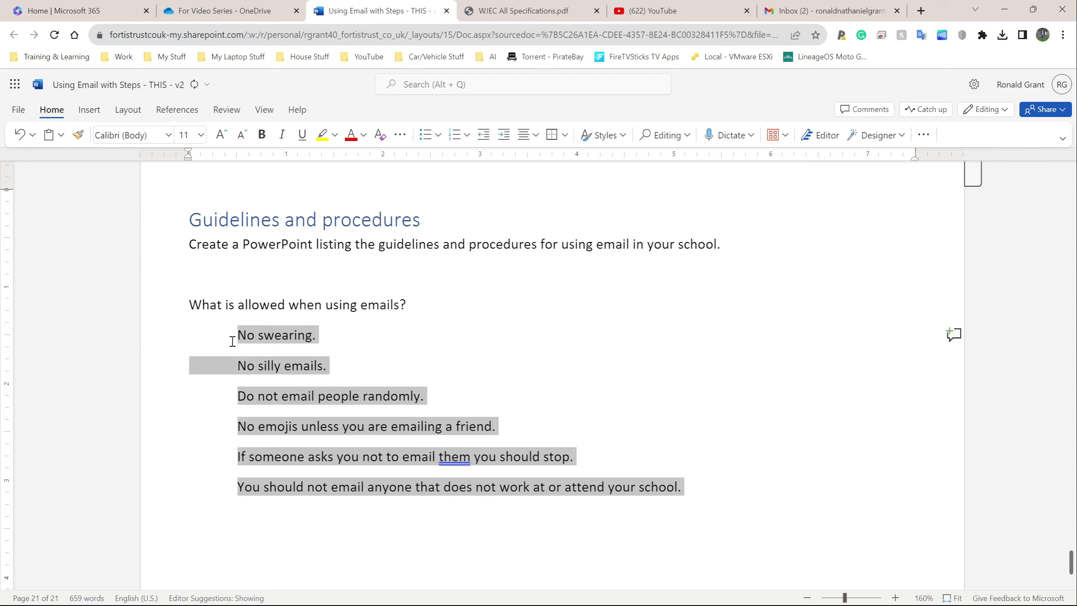
pyautogui.click(278, 396)
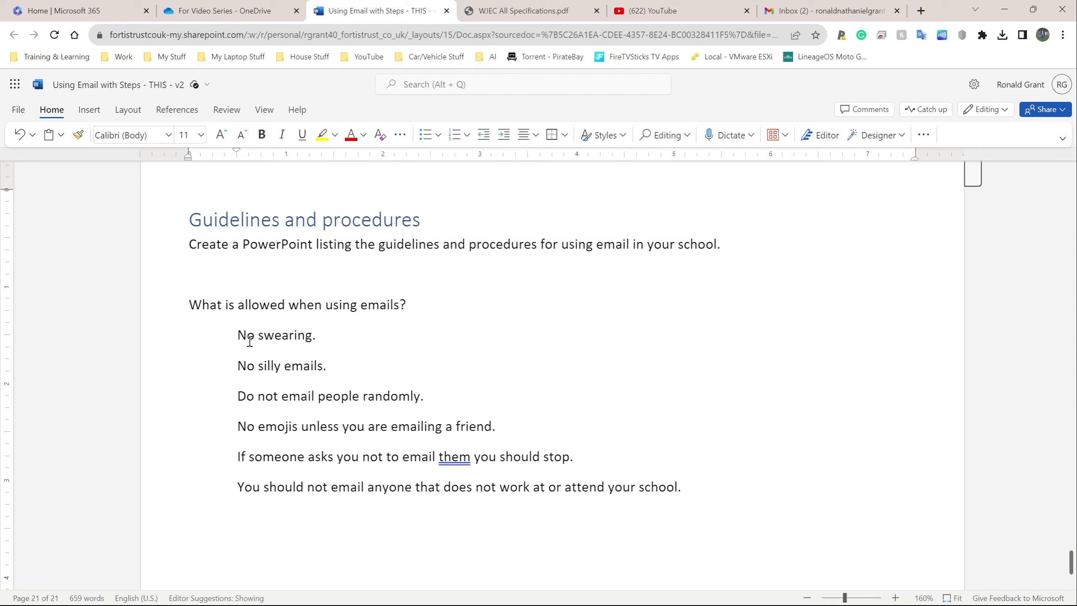
# Launch WPS Presentation and open a blank presentation
pyautogui.click(255, 401)
pyautogui.click(255, 428)
pyautogui.click(262, 467)
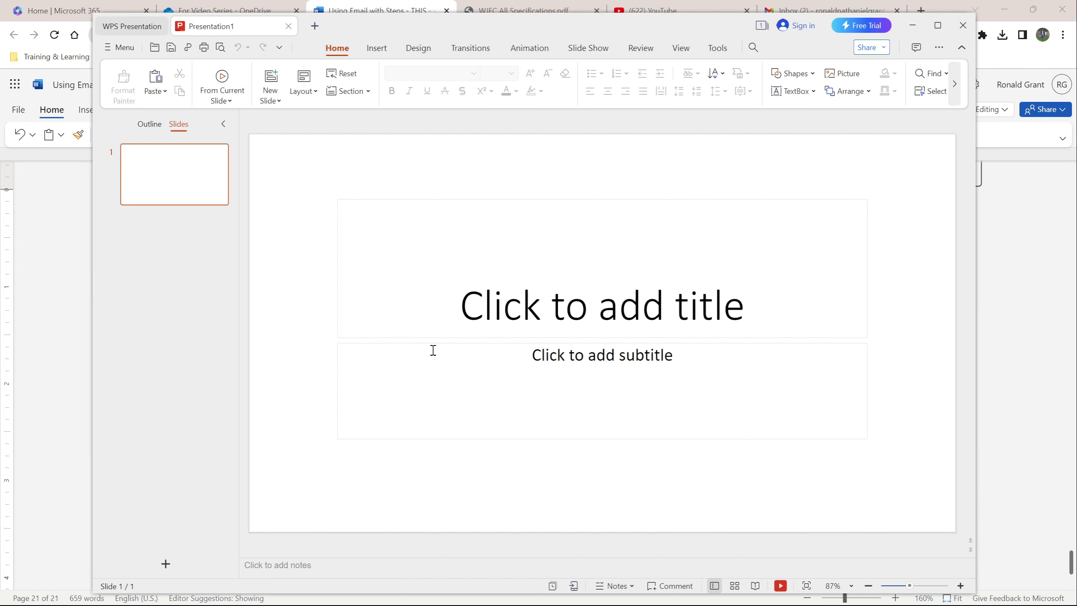
# Close WPS and create a new PowerPoint presentation in the OneDrive For Video Series folder
pyautogui.click(963, 26)
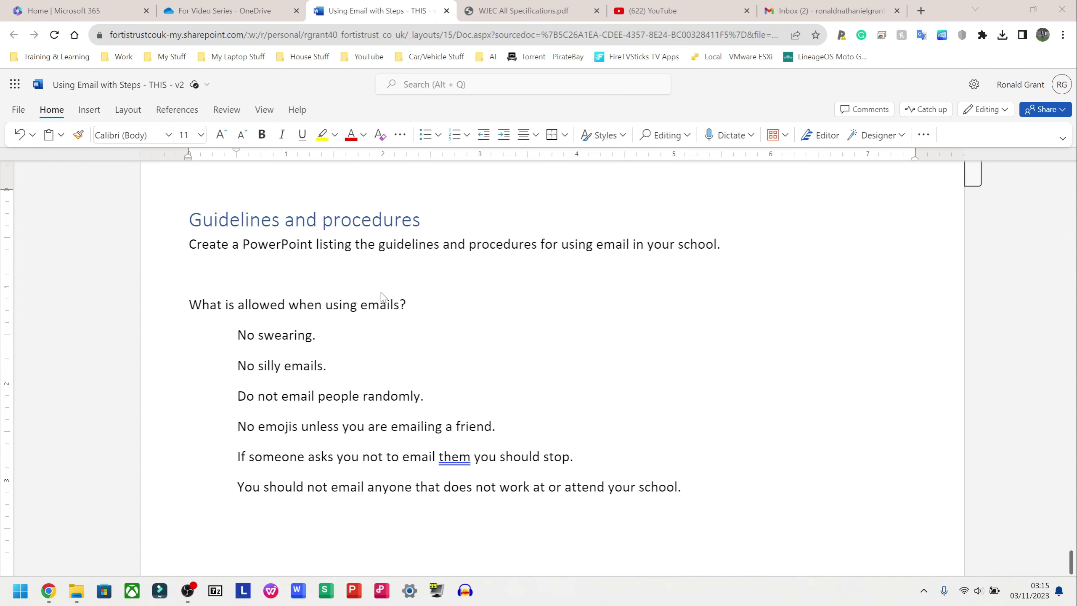
pyautogui.click(234, 13)
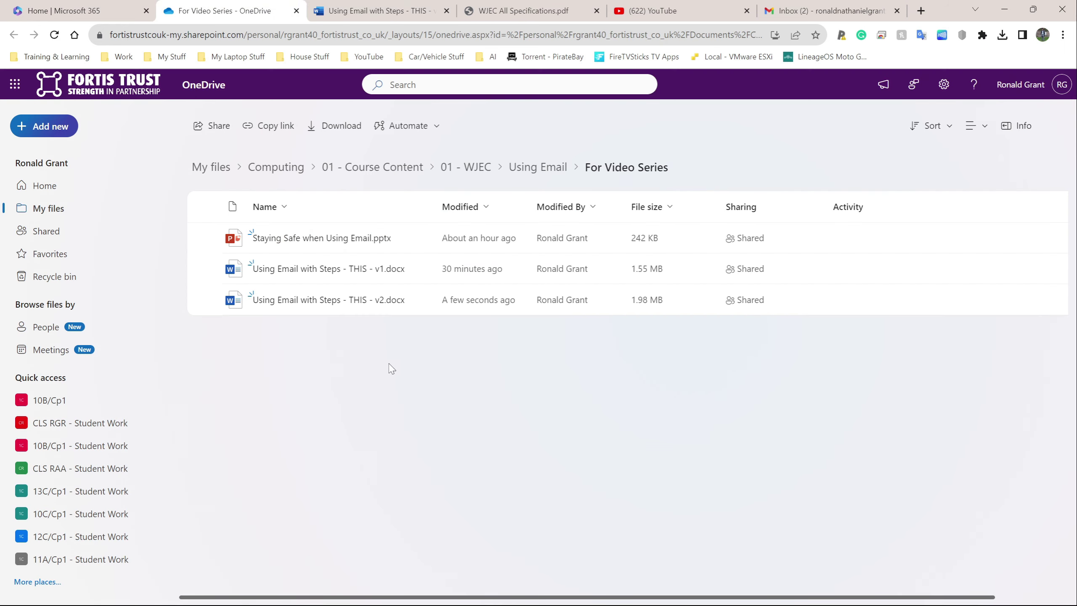
pyautogui.click(51, 128)
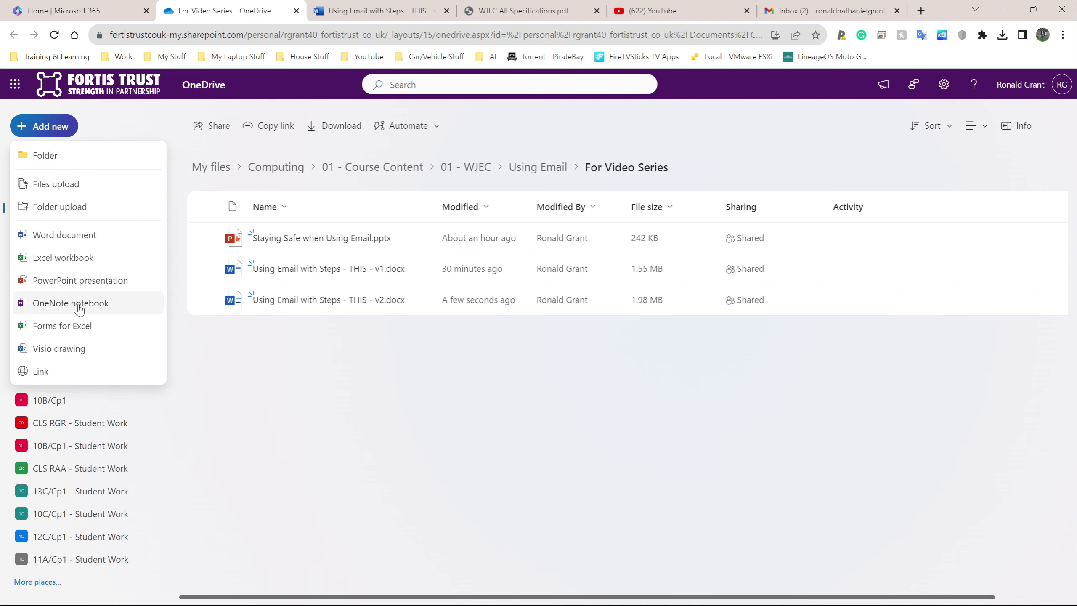
pyautogui.click(41, 282)
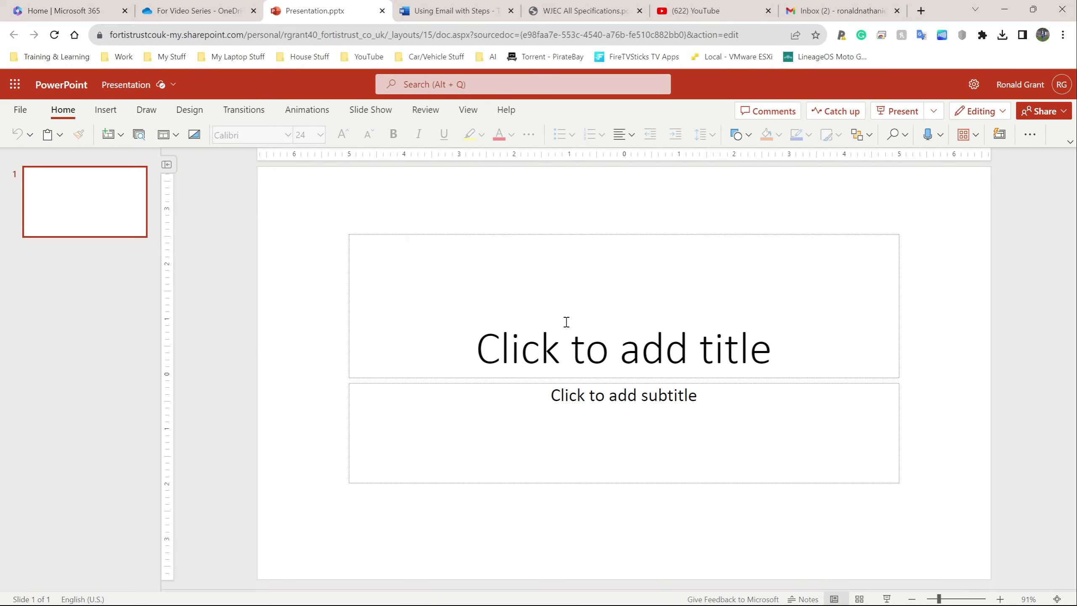
# Title the first slide 'Using Emails'
pyautogui.click(571, 322)
pyautogui.write('Using Emails')
pyautogui.press('BackSpace')
pyautogui.write('ls')
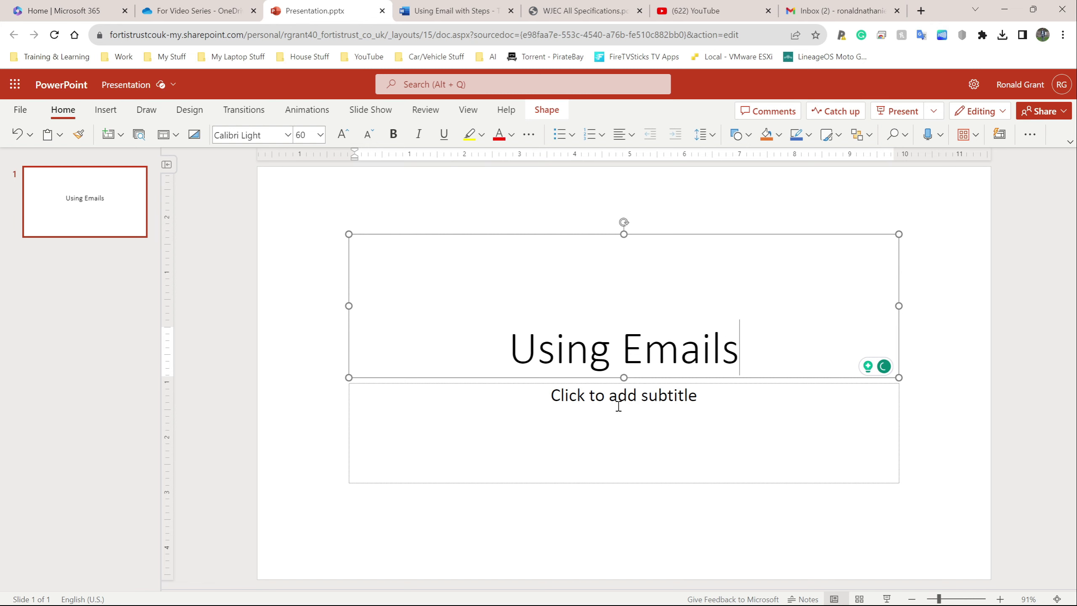
# Copy the Word heading into the subtitle so it reads 'Guidelines and Procedures'
pyautogui.click(454, 10)
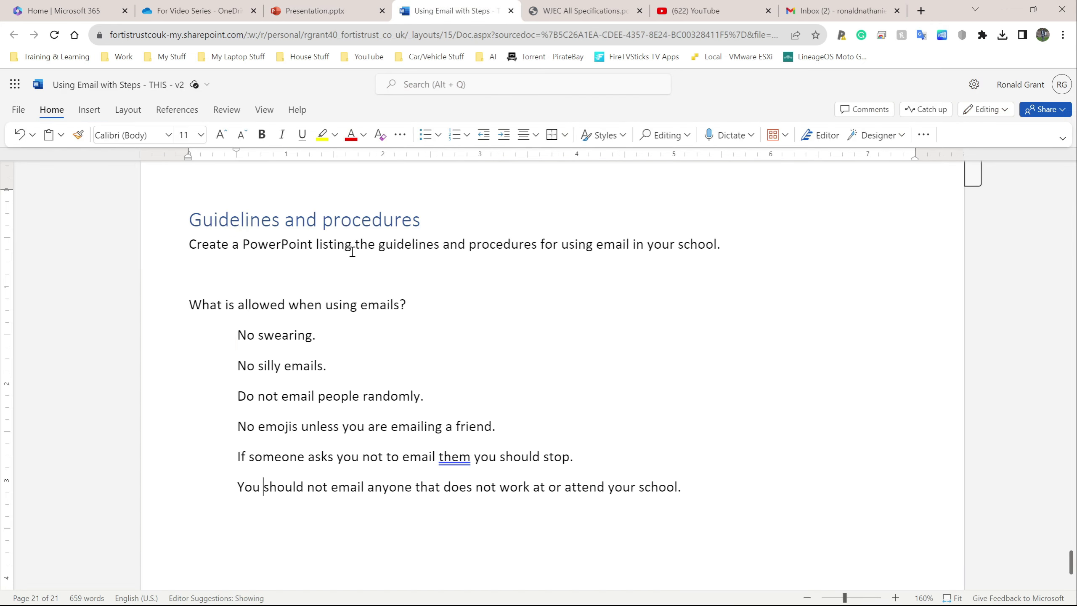
pyautogui.moveTo(246, 217); pyautogui.dragTo(422, 221)
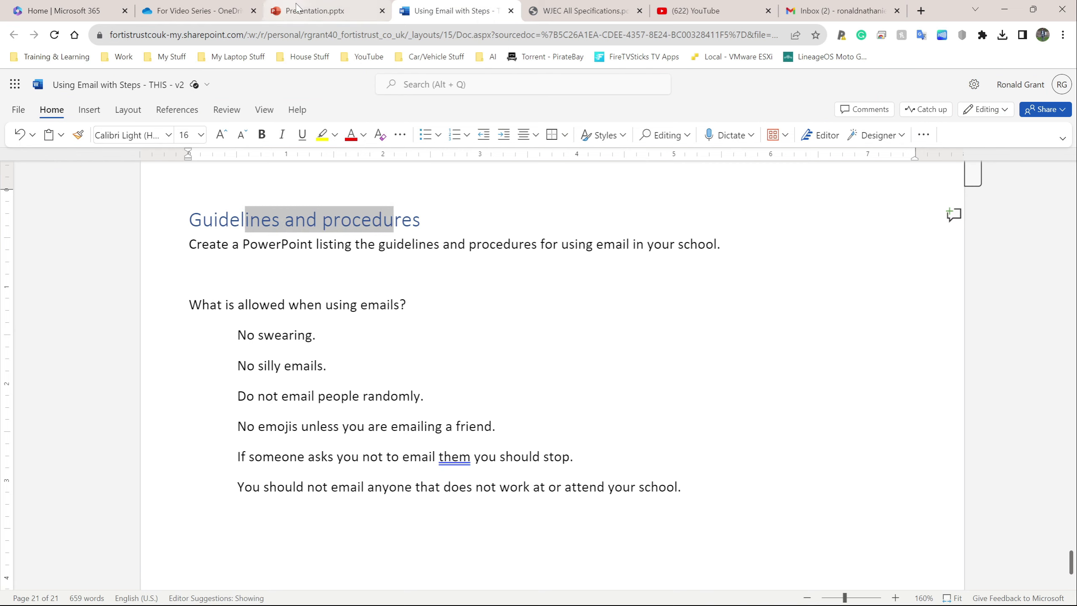
pyautogui.click(433, 227)
pyautogui.moveTo(420, 218); pyautogui.dragTo(155, 217)
pyautogui.hotkey('ctrl', 'c')
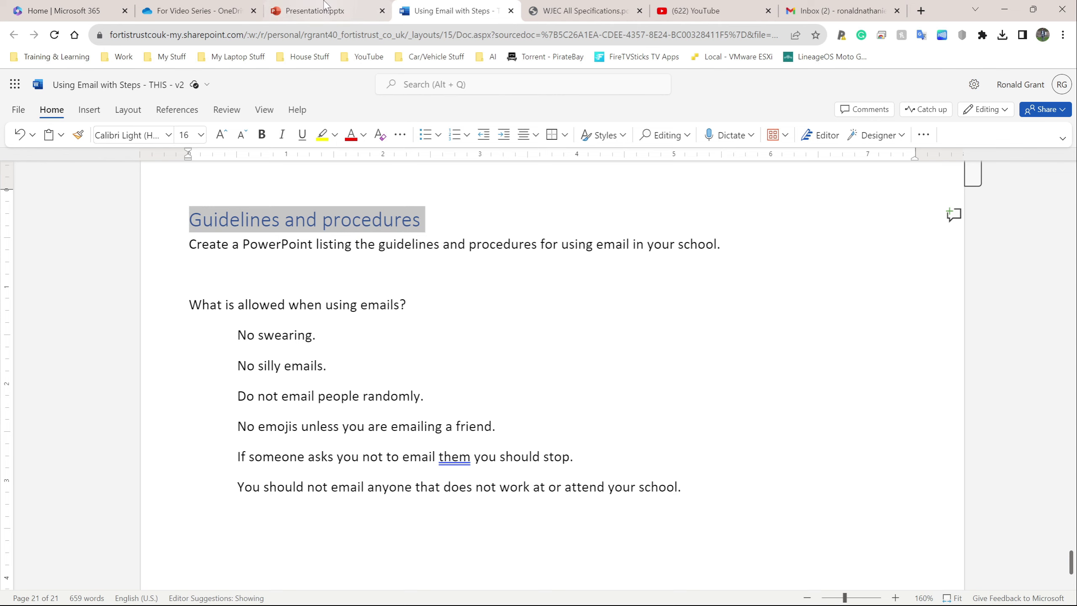
pyautogui.click(316, 10)
pyautogui.click(480, 430)
pyautogui.hotkey('ctrl', 'v')
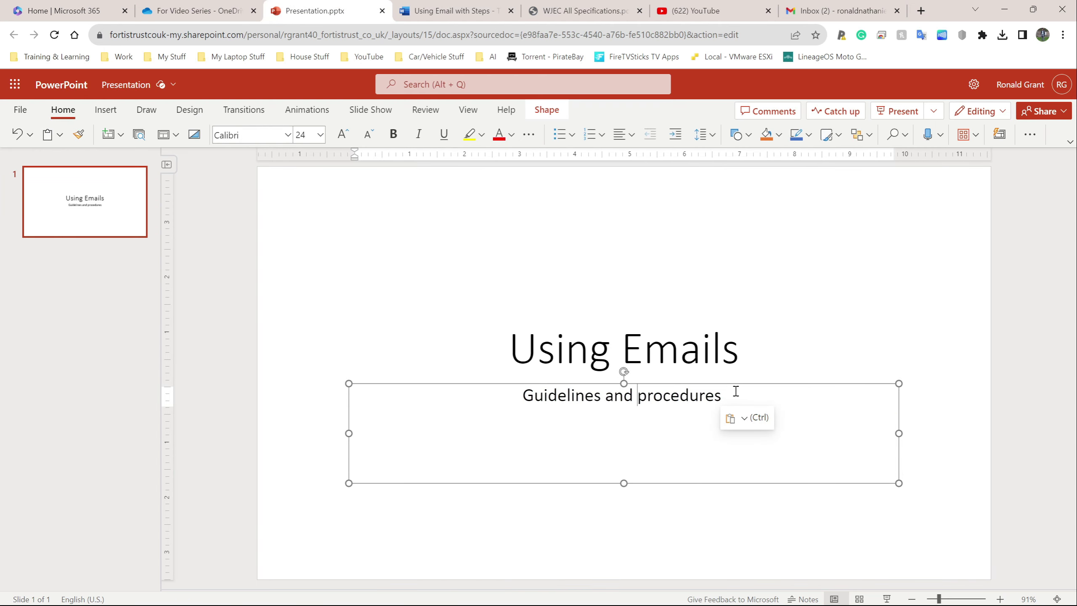
pyautogui.press('BackSpace')
pyautogui.write('P')
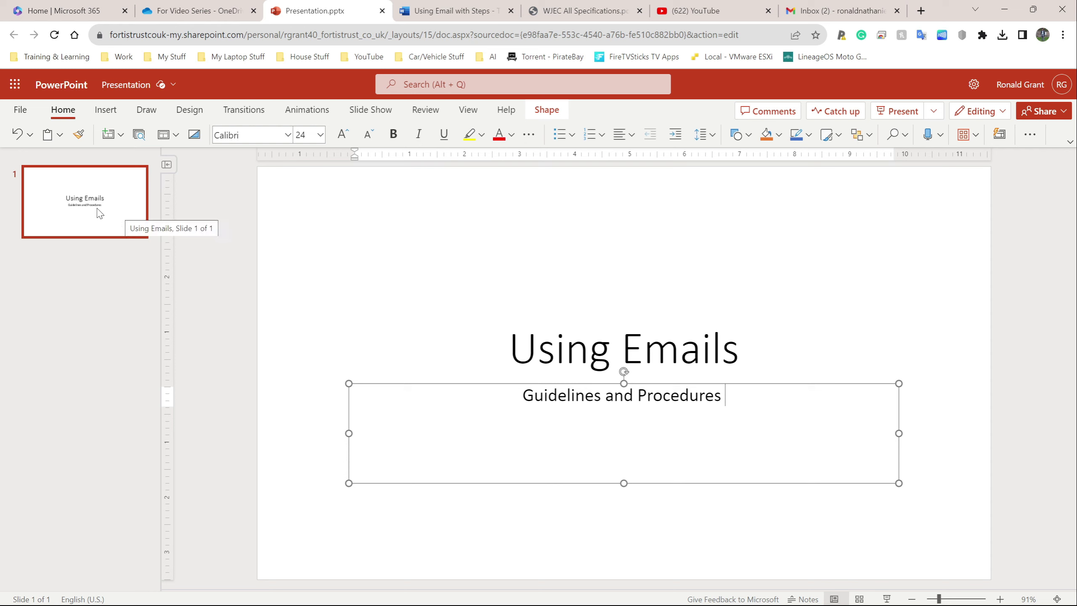
pyautogui.click(64, 197)
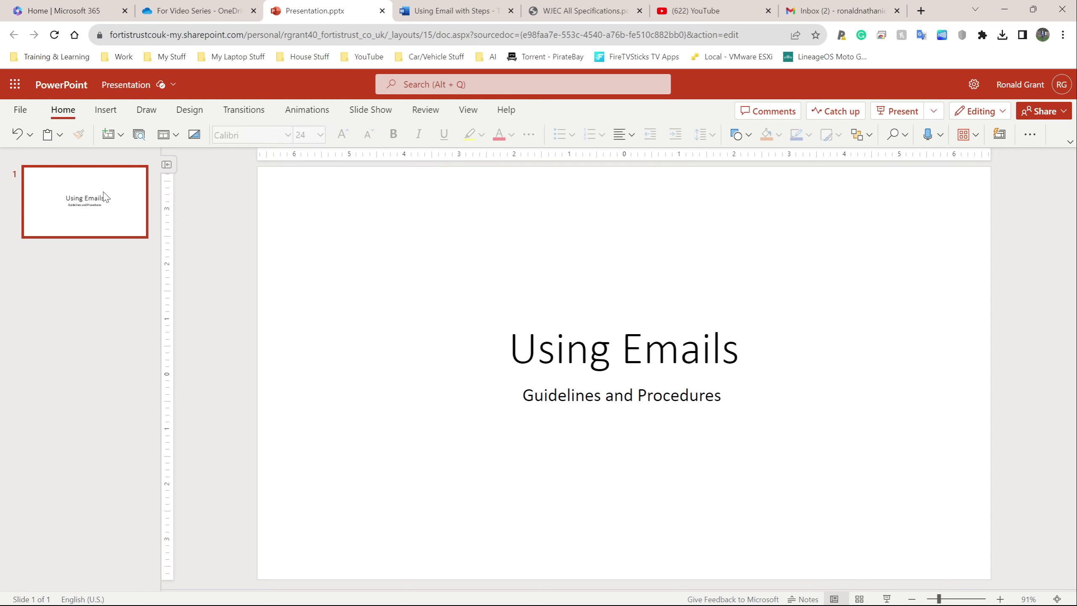
# Add a second title-and-text slide titled 'No Swear Words'
pyautogui.click(112, 112)
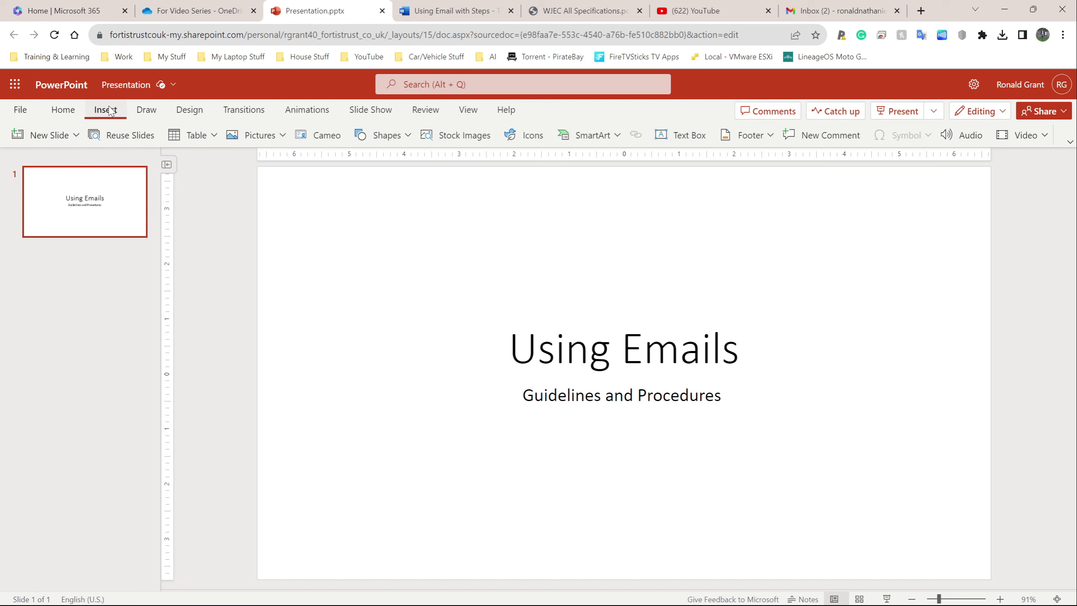
pyautogui.click(45, 136)
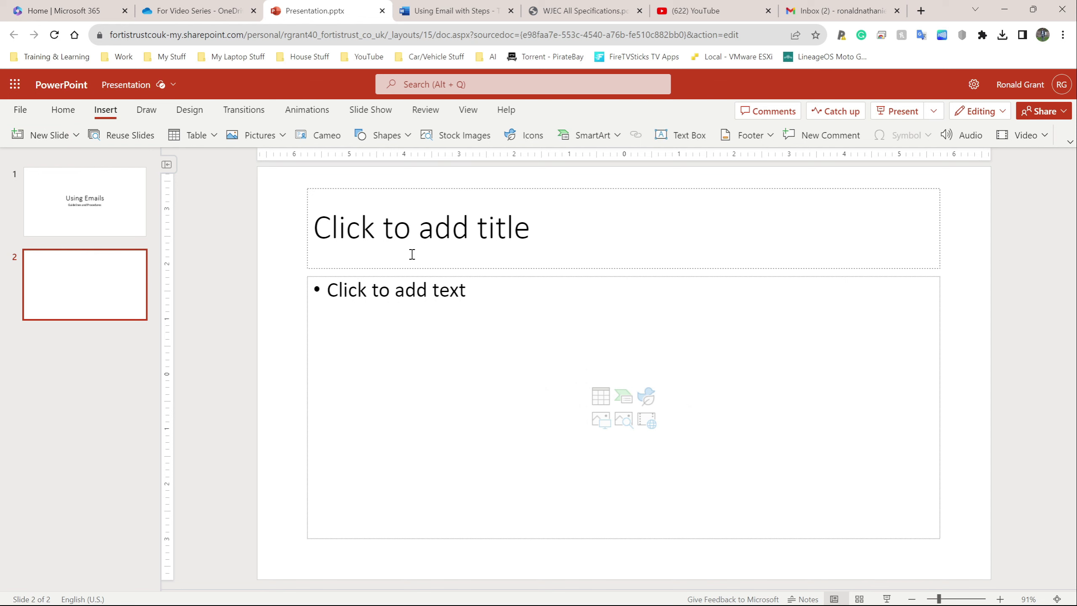
pyautogui.click(445, 13)
pyautogui.click(325, 10)
pyautogui.click(422, 233)
pyautogui.write('No ')
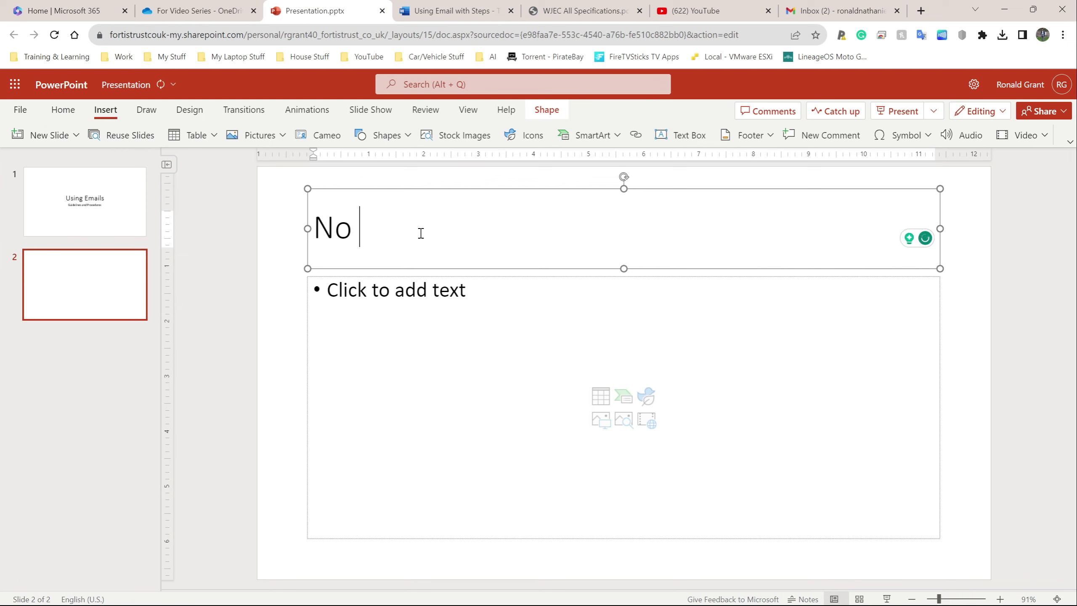
pyautogui.write('Swear Words')
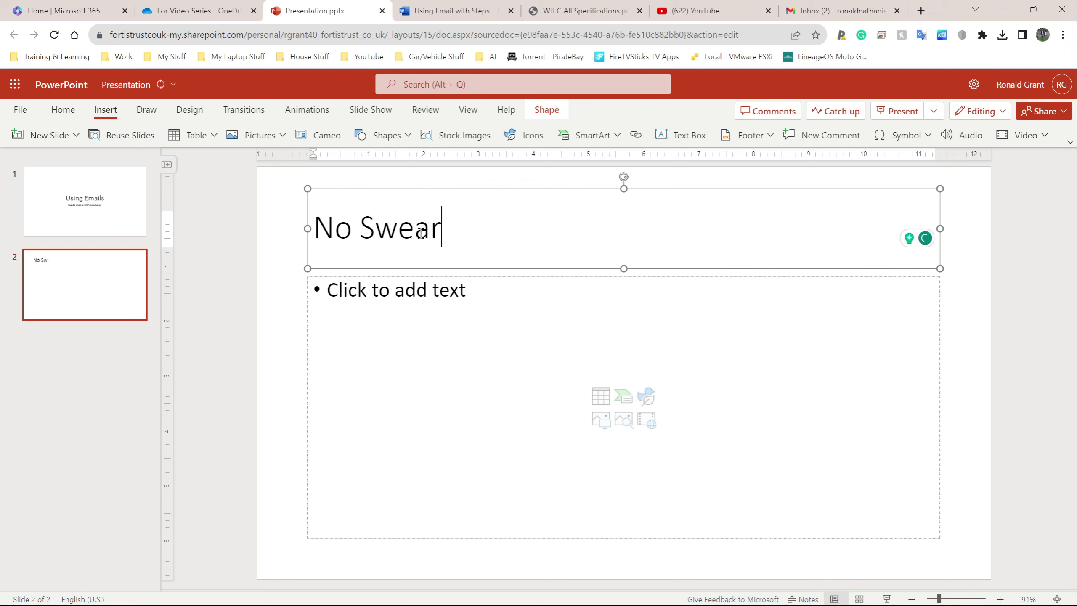
# Write three bullets: no swear words of any kind, trouble with teachers and parents, very unprofessional
pyautogui.click(411, 319)
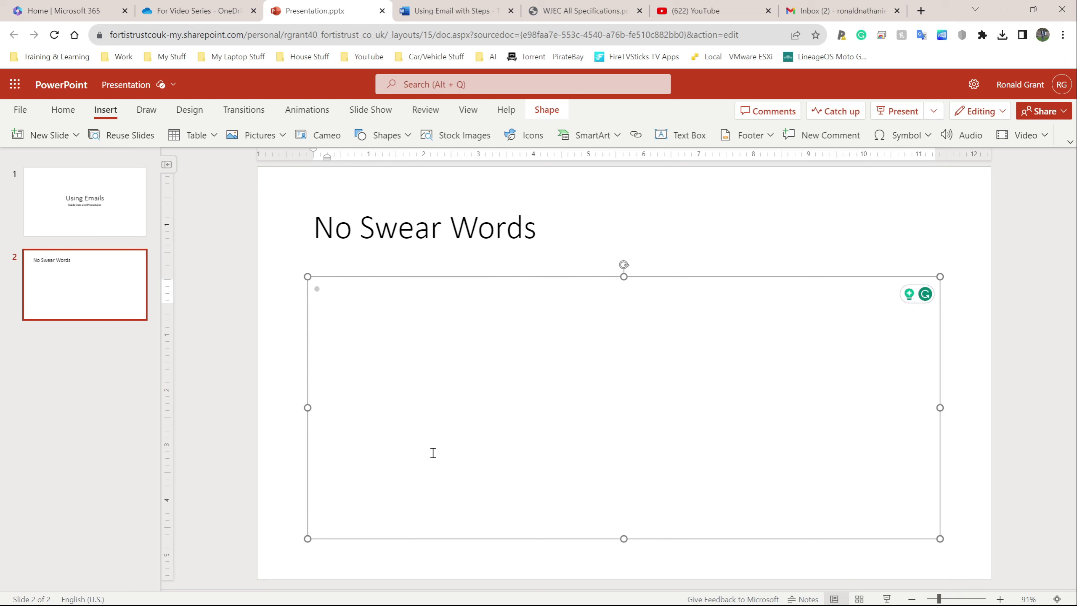
pyautogui.write('When sending emails')
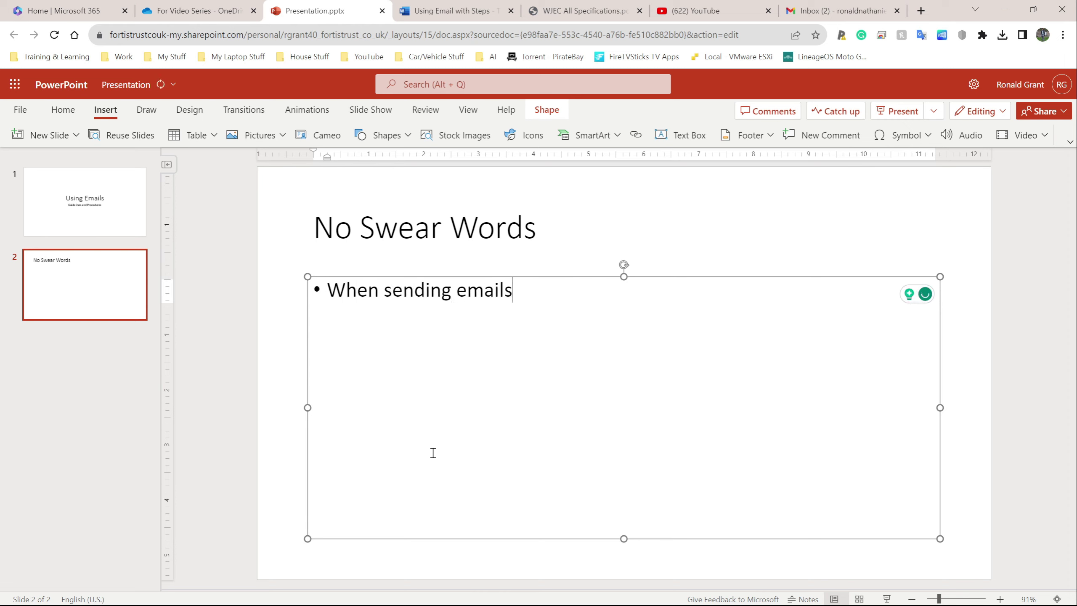
pyautogui.write(' you sho')
pyautogui.write('t')
pyautogui.press('BackSpace')
pyautogui.press('BackSpace')
pyautogui.press('BackSpace')
pyautogui.press('BackSpace')
pyautogui.write('shoudl not bei')
pyautogui.press('BackSpace')
pyautogui.write('using swe')
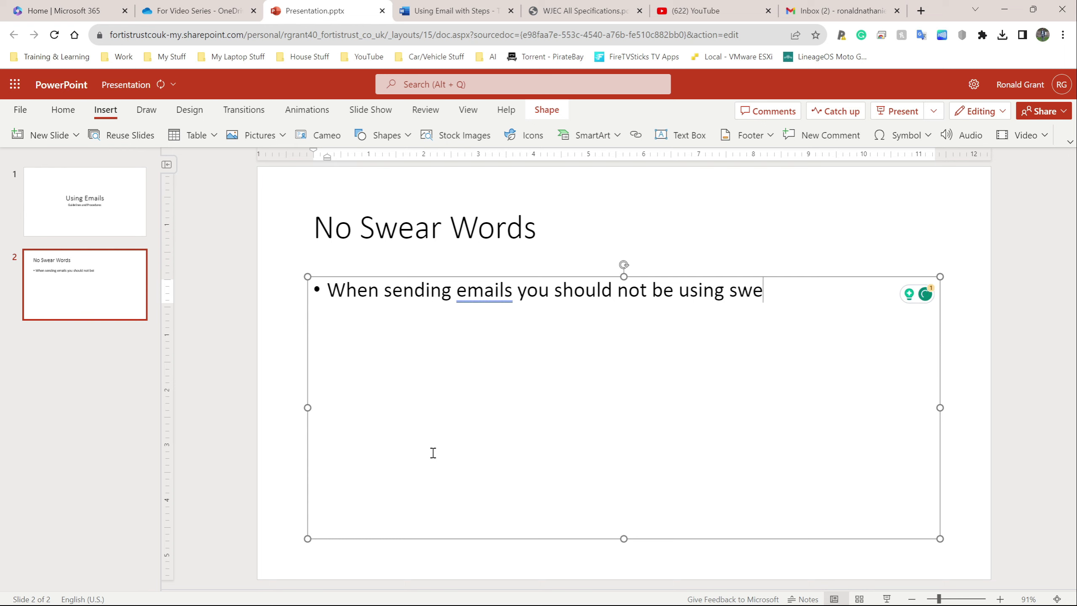
pyautogui.write('ar words of any kind.')
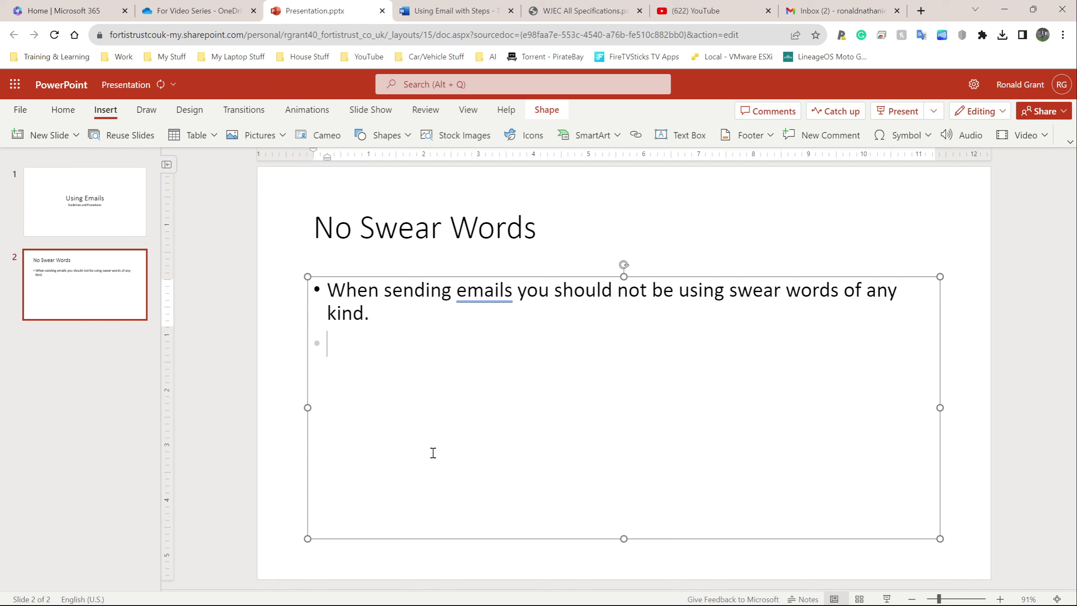
pyautogui.press('Return')
pyautogui.write('This will get you in trouble with teacher')
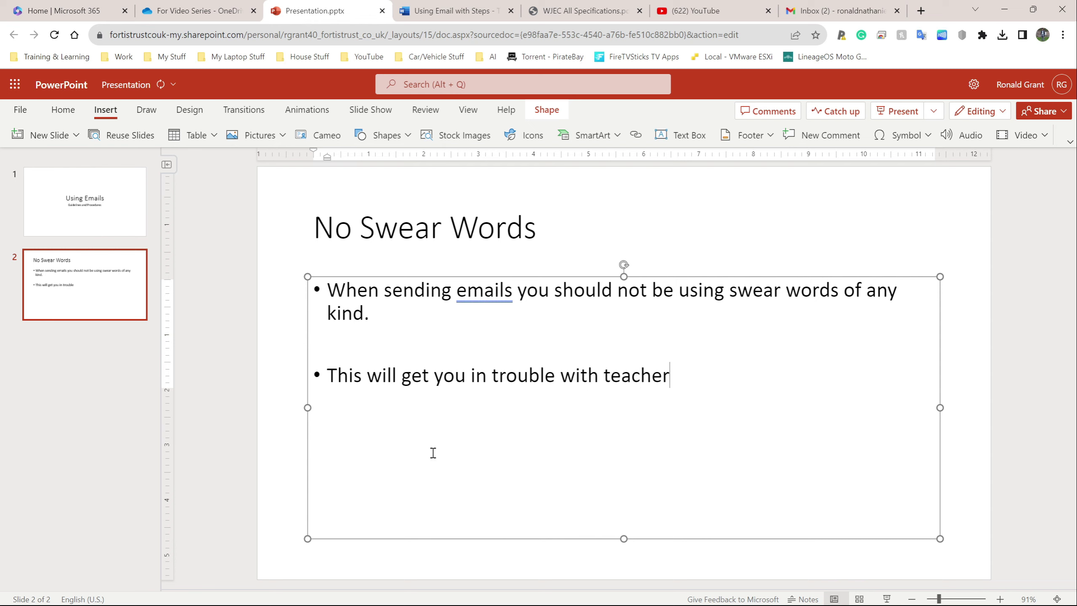
pyautogui.write('s and aprents.')
pyautogui.press('Return')
pyautogui.press('Return')
pyautogui.write('Using swear words is very un')
pyautogui.write('professional.')
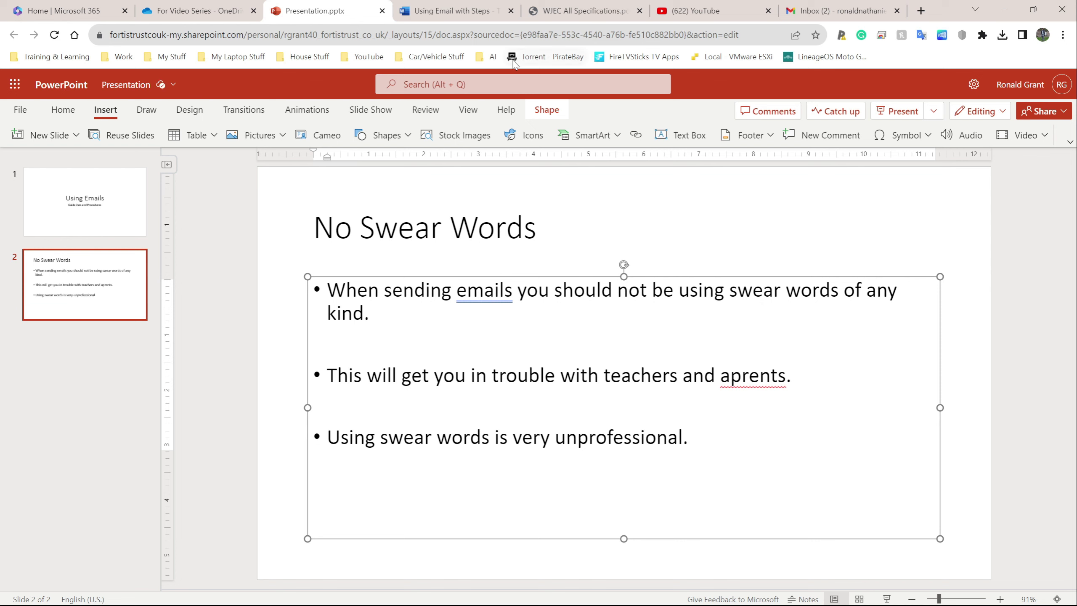
# Correct 'aprents' to 'parents' on slide 2 and add a new third slide
pyautogui.rightClick(768, 376)
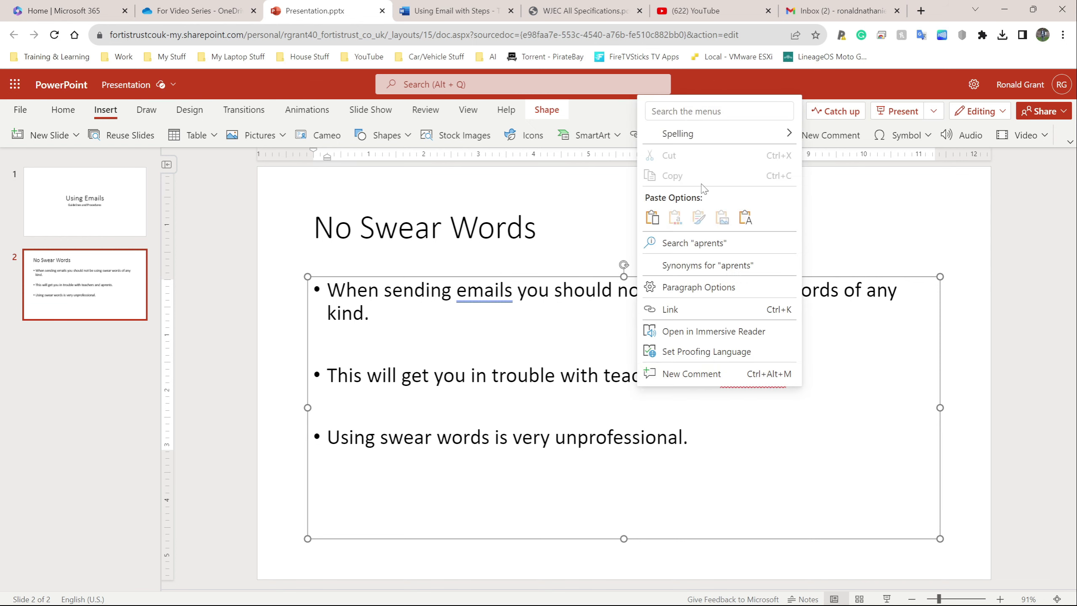
pyautogui.moveTo(780, 109)
pyautogui.click(822, 111)
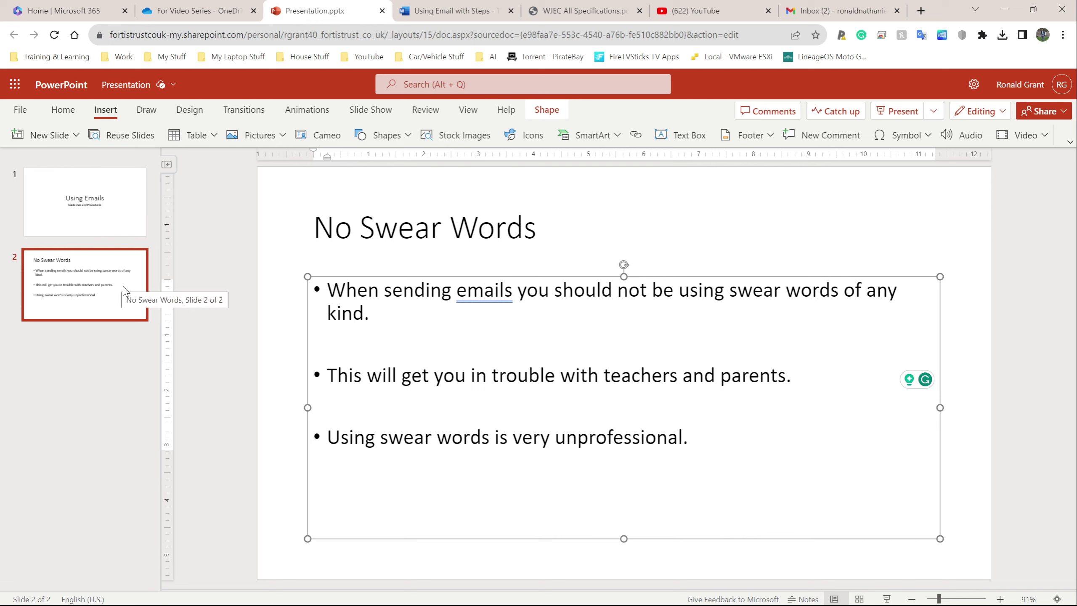
pyautogui.click(68, 280)
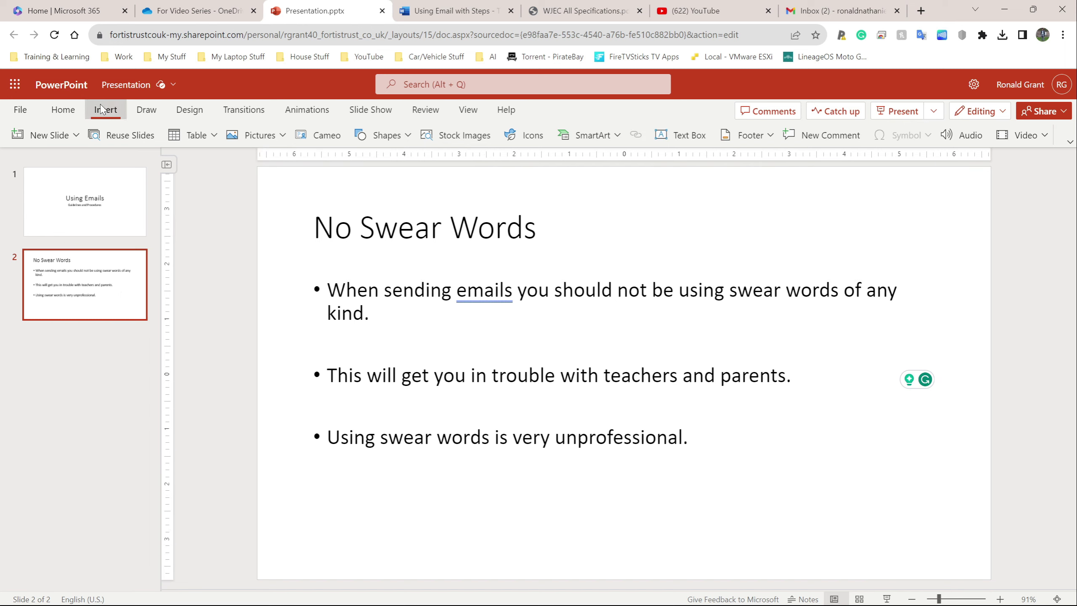
pyautogui.click(31, 136)
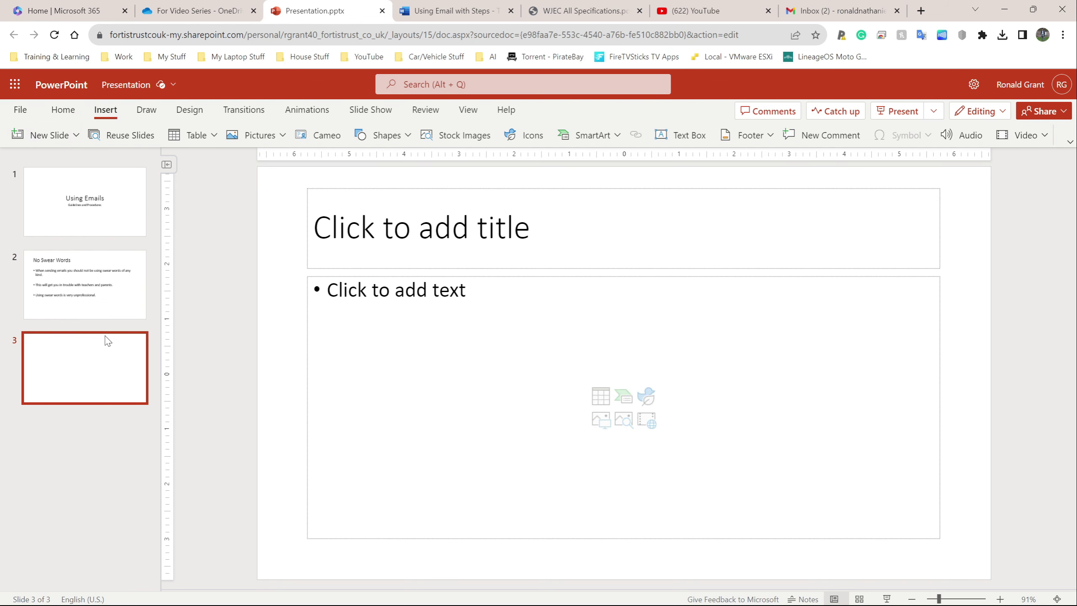
pyautogui.click(407, 7)
pyautogui.moveTo(685, 488); pyautogui.dragTo(241, 332)
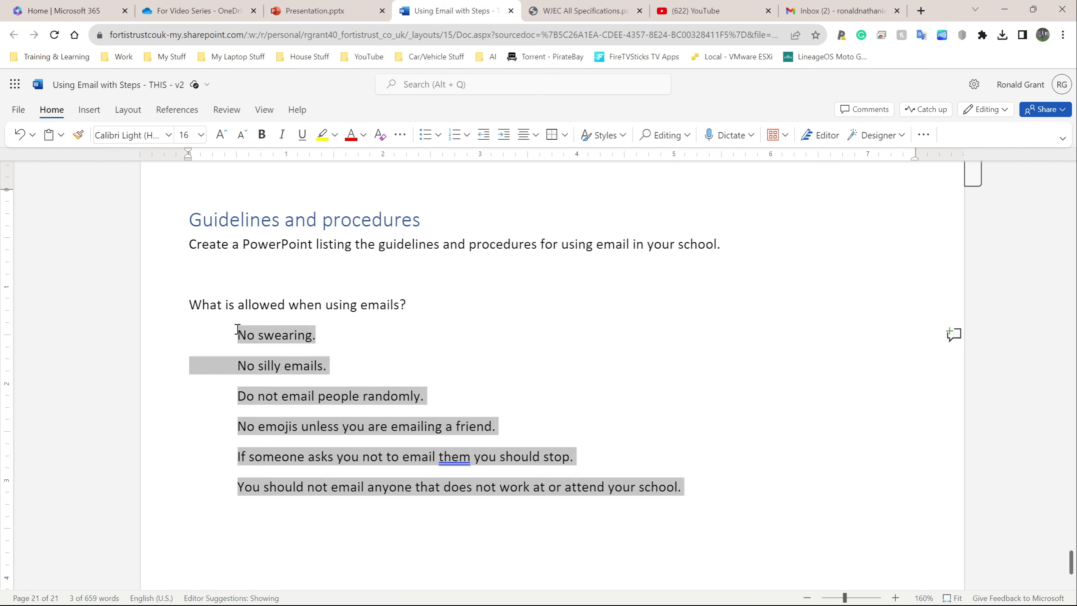
pyautogui.click(364, 356)
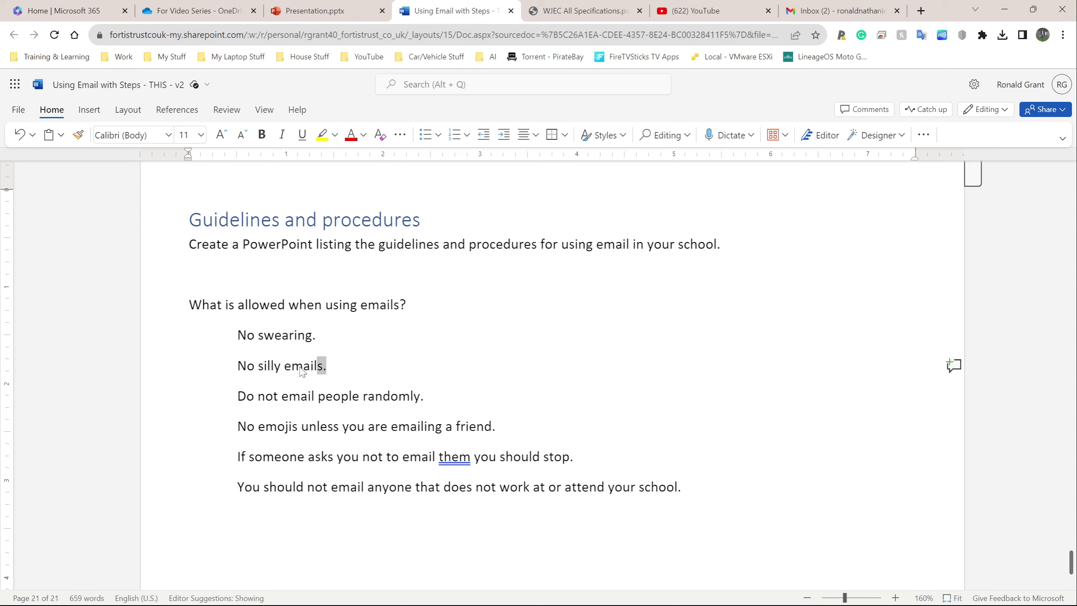
pyautogui.moveTo(325, 366); pyautogui.dragTo(226, 365)
pyautogui.click(316, 10)
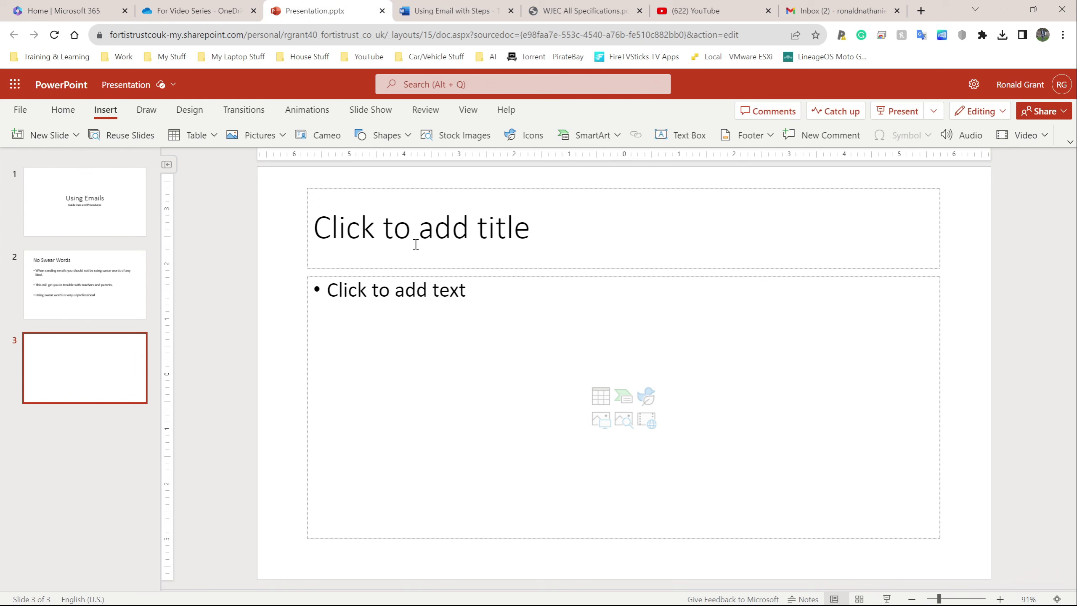
# Title slide 3 'No Silly Emails'
pyautogui.click(389, 230)
pyautogui.write('No Si')
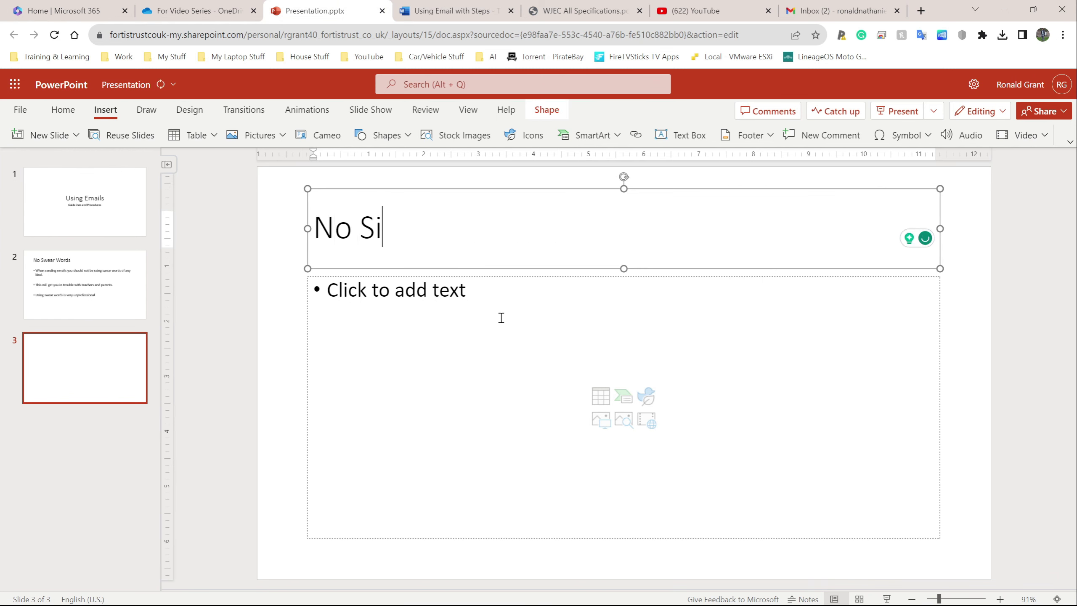
pyautogui.write('lly Emials')
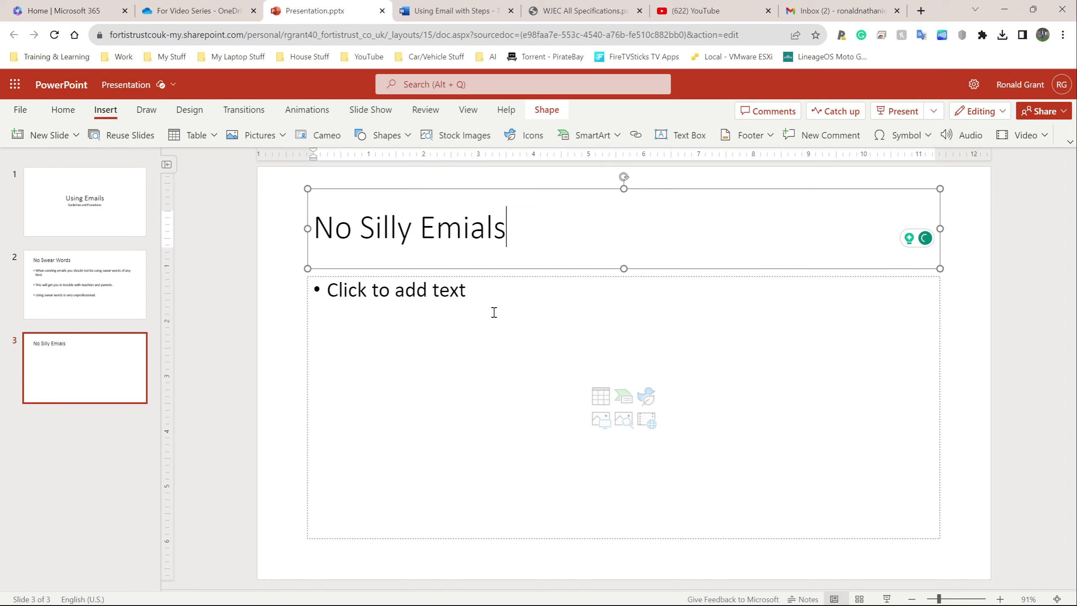
pyautogui.press('BackSpace')
pyautogui.press('BackSpace')
pyautogui.press('BackSpace')
pyautogui.press('BackSpace')
pyautogui.write('ails')
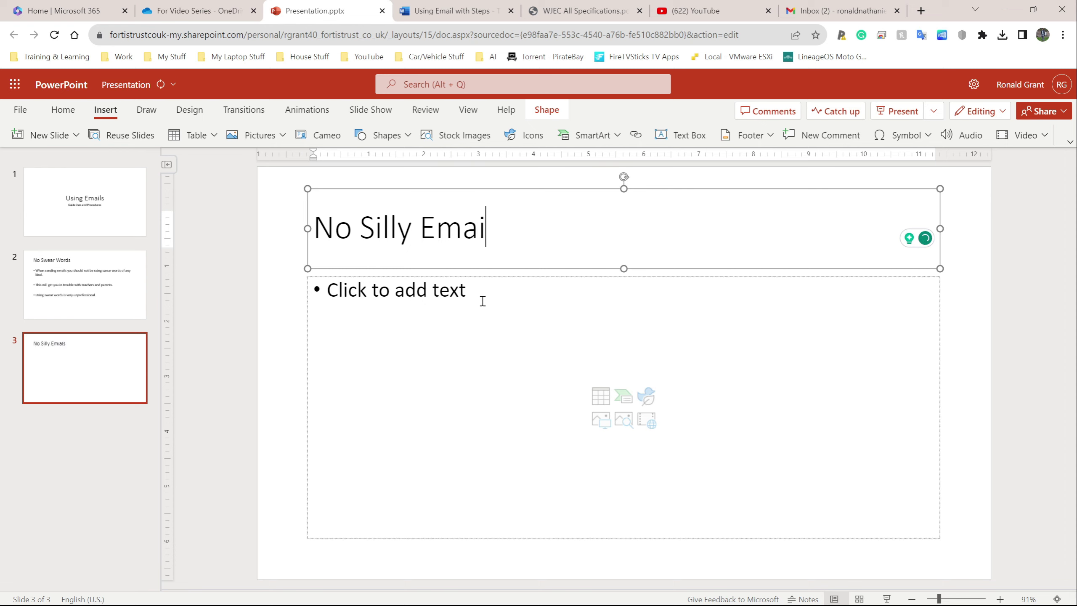
# Write bullets: don't send friends silly emails, it can get you in trouble, it slows emails for everyone
pyautogui.click(494, 301)
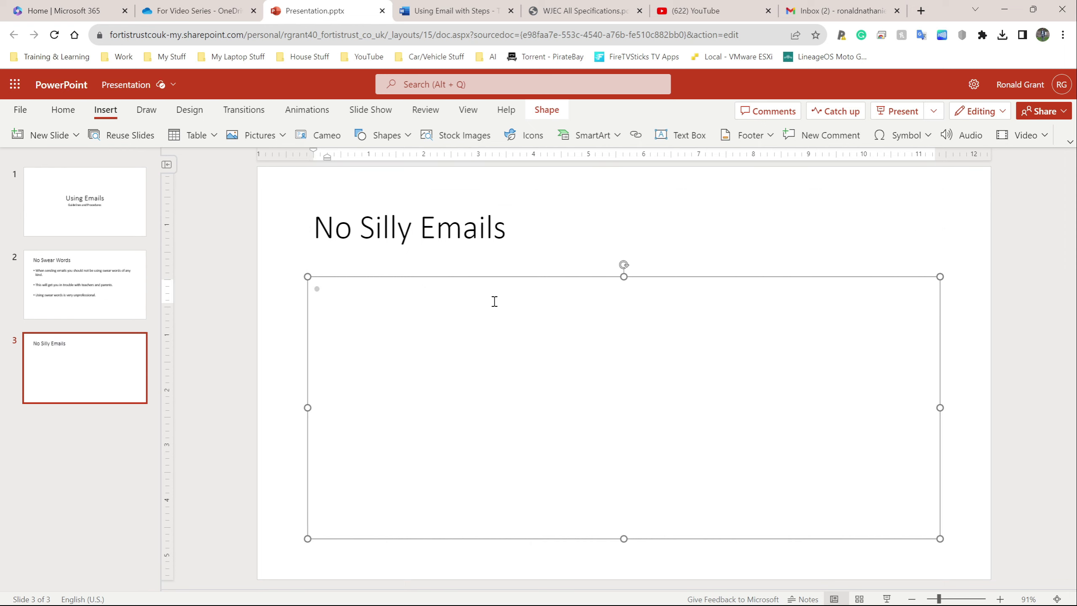
pyautogui.write('Even if you h')
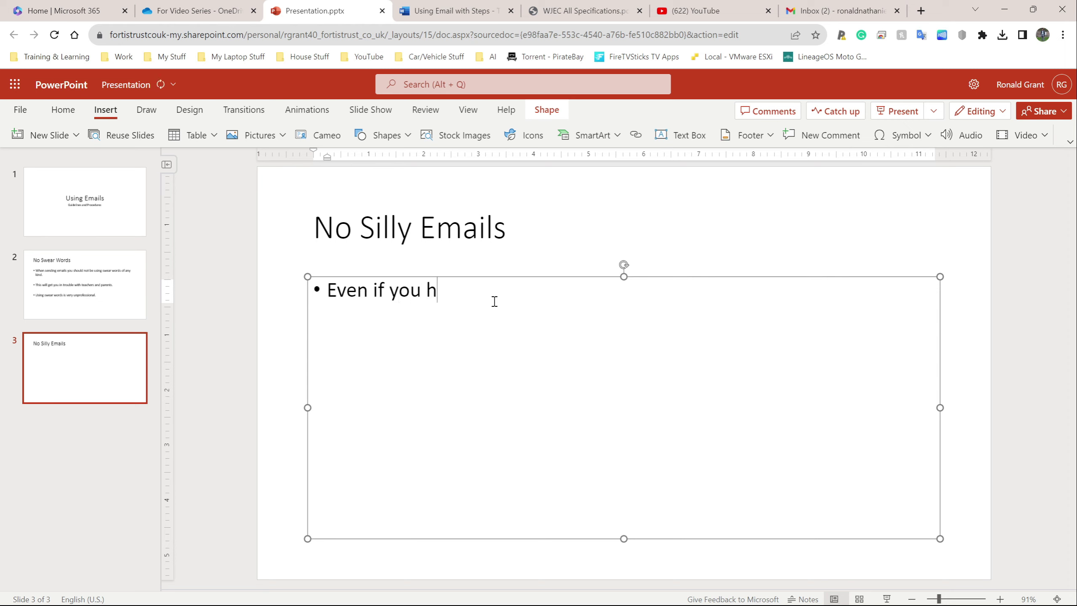
pyautogui.write('ave friend in scho')
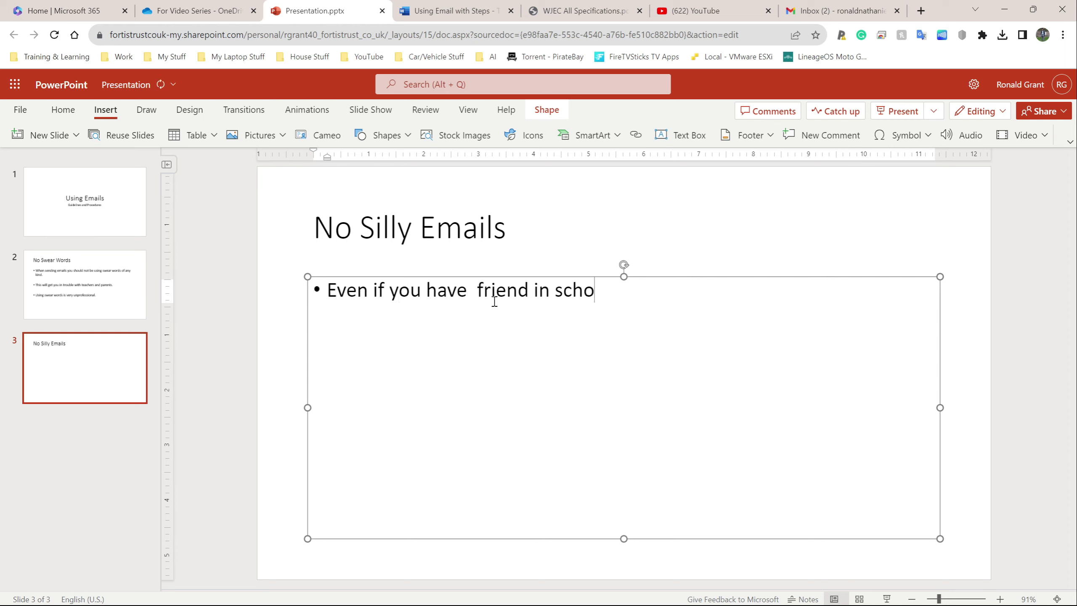
pyautogui.write('ol.')
pyautogui.press('BackSpace')
pyautogui.write(', you should not be')
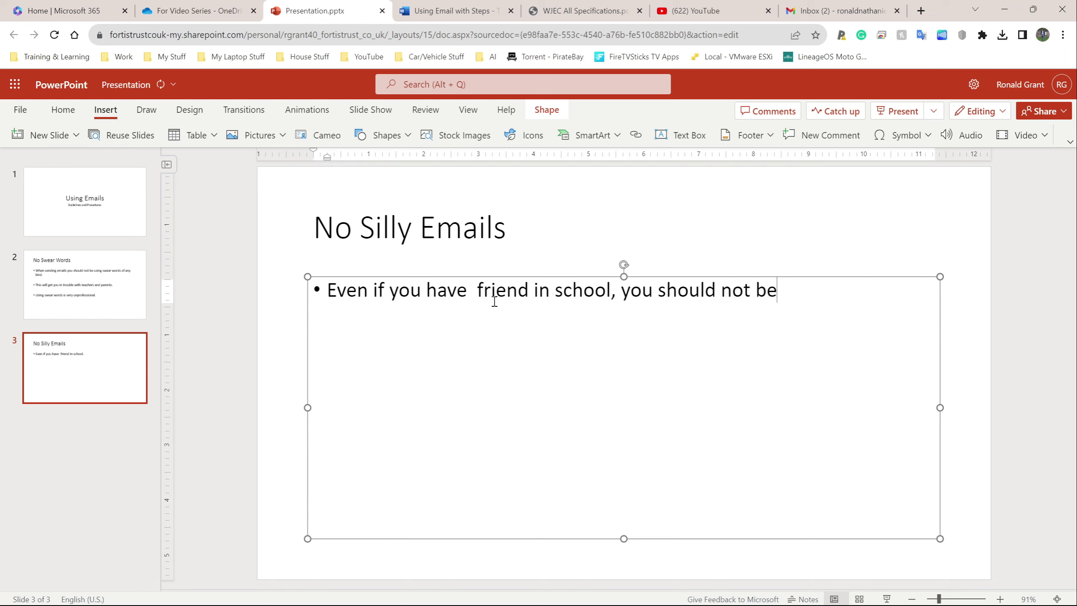
pyautogui.write(' sendign them')
pyautogui.press('BackSpace')
pyautogui.press('BackSpace')
pyautogui.press('BackSpace')
pyautogui.press('BackSpace')
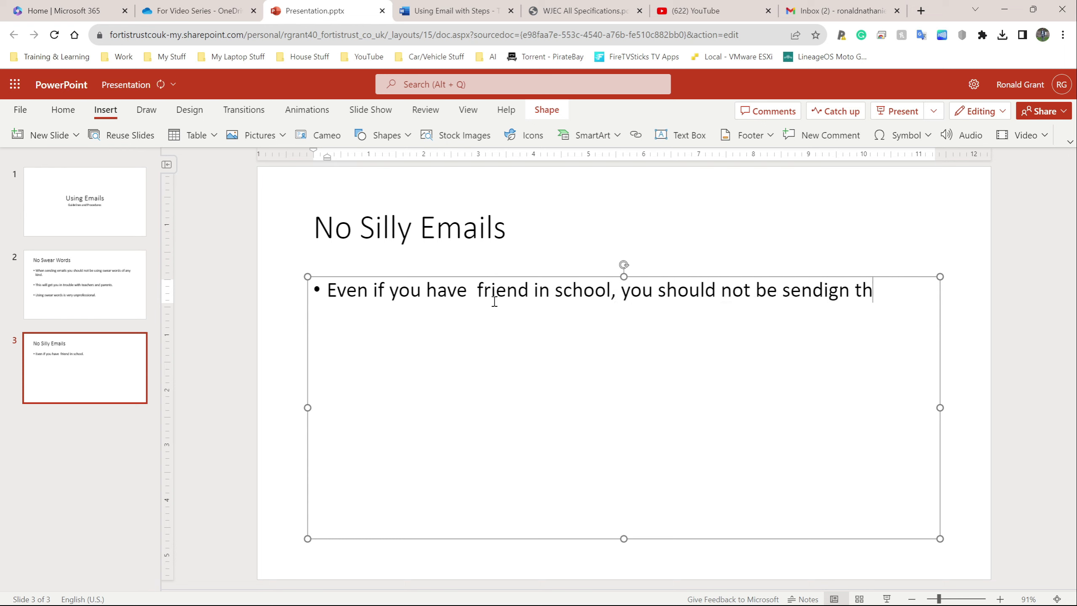
pyautogui.press('BackSpace')
pyautogui.press('BackSpace')
pyautogui.press('BackSpace')
pyautogui.press('BackSpace')
pyautogui.press('BackSpace')
pyautogui.press('BackSpace')
pyautogui.press('BackSpace')
pyautogui.press('BackSpace')
pyautogui.write('sending them silly emails.')
pyautogui.press('Return')
pyautogui.press('Return')
pyautogui.write('This can get y')
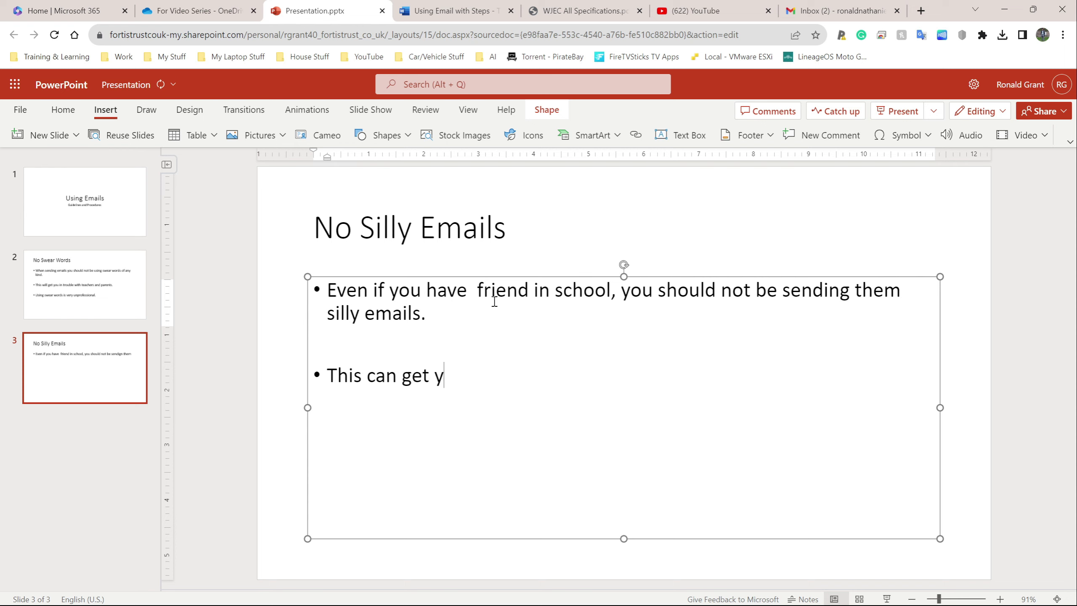
pyautogui.write('ou in trouble.')
pyautogui.press('Return')
pyautogui.press('Return')
pyautogui.write('This will ')
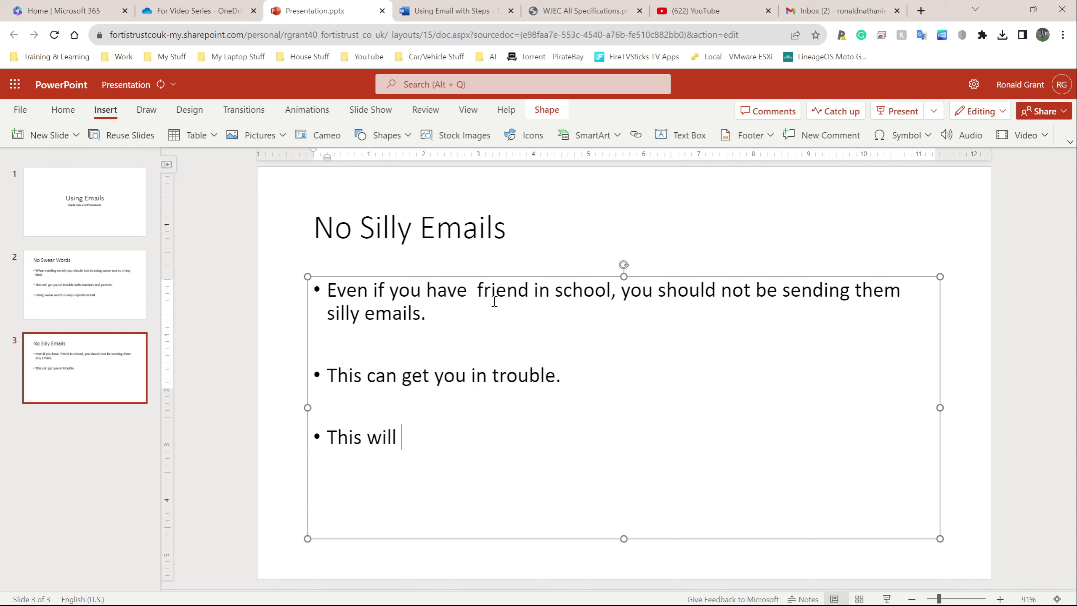
pyautogui.write('slow down ema')
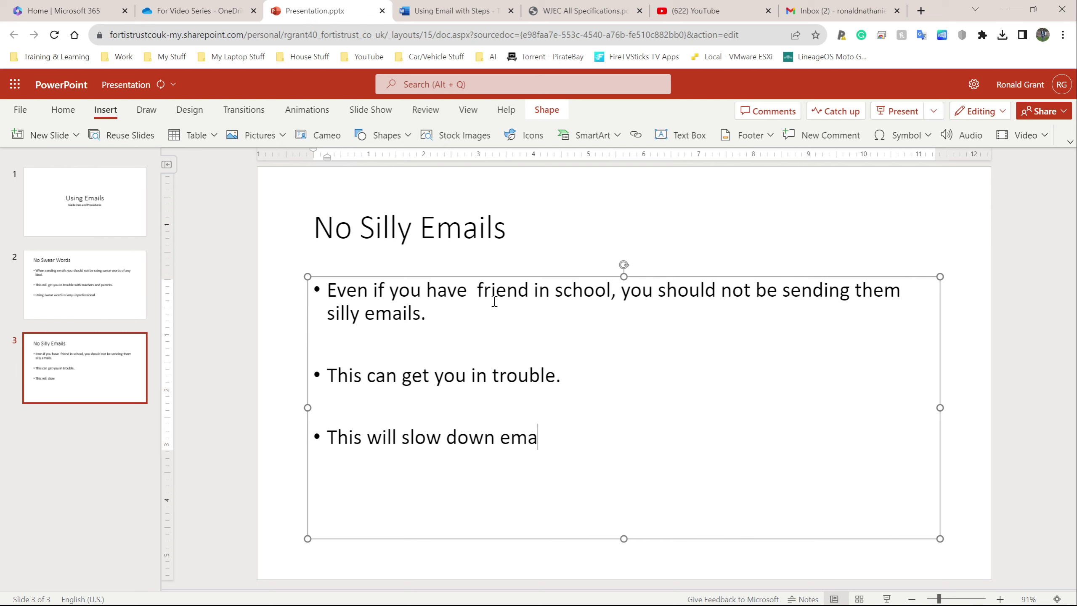
pyautogui.write('ils for everyone ')
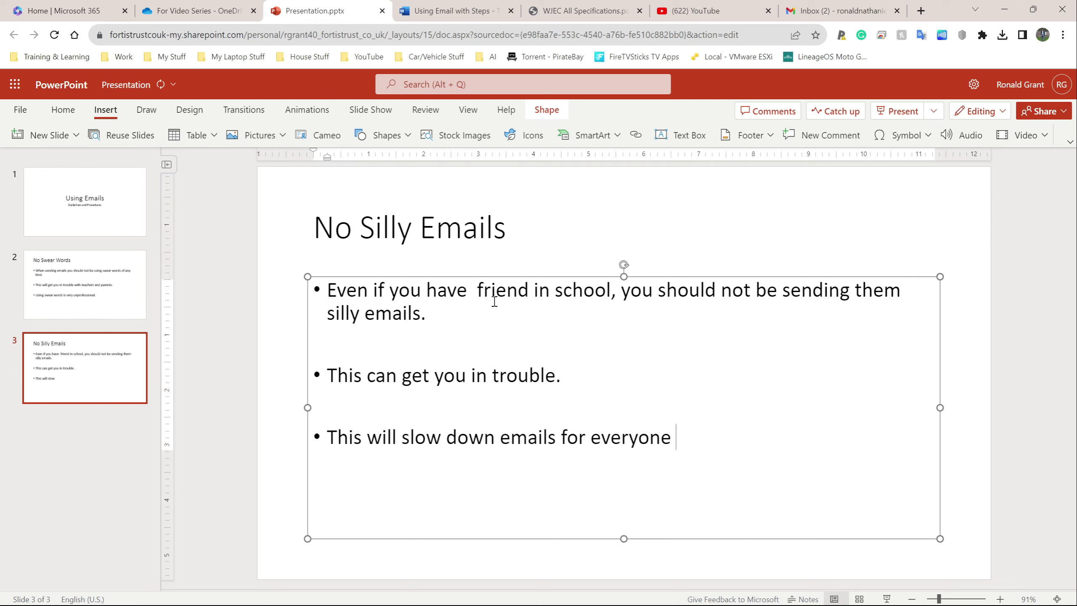
pyautogui.write('else')
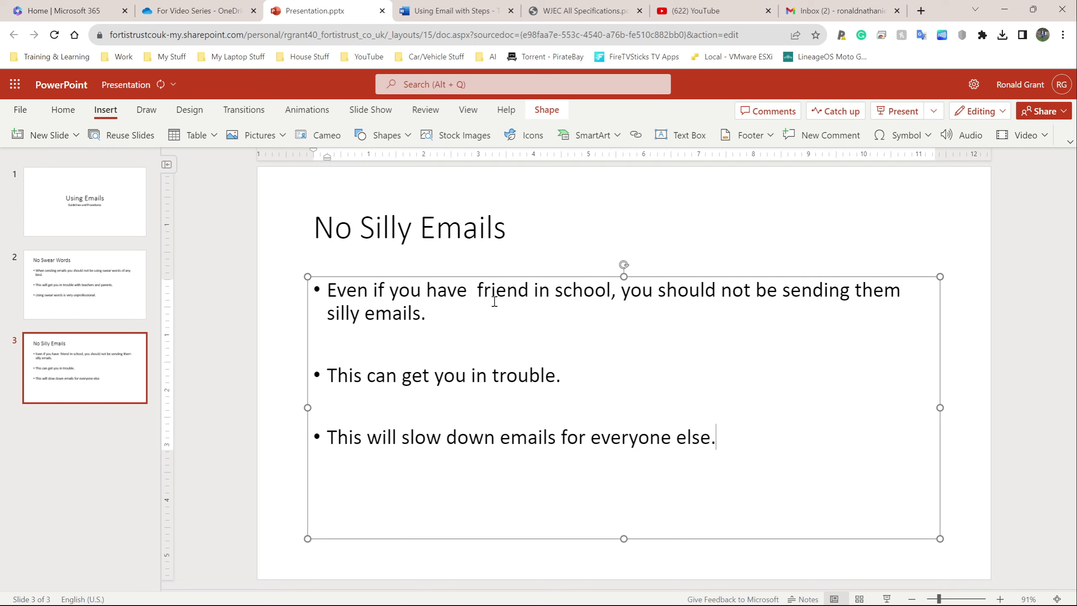